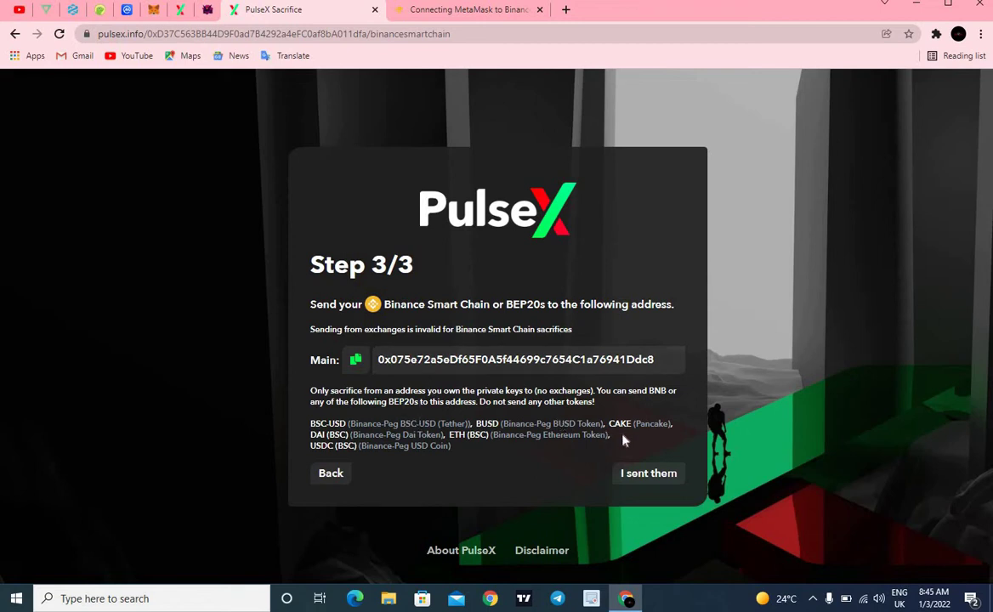
Copy the main Binance Smart Chain sacrifice address and open the form for adding a network in MetaMask.
click(356, 360)
click(155, 10)
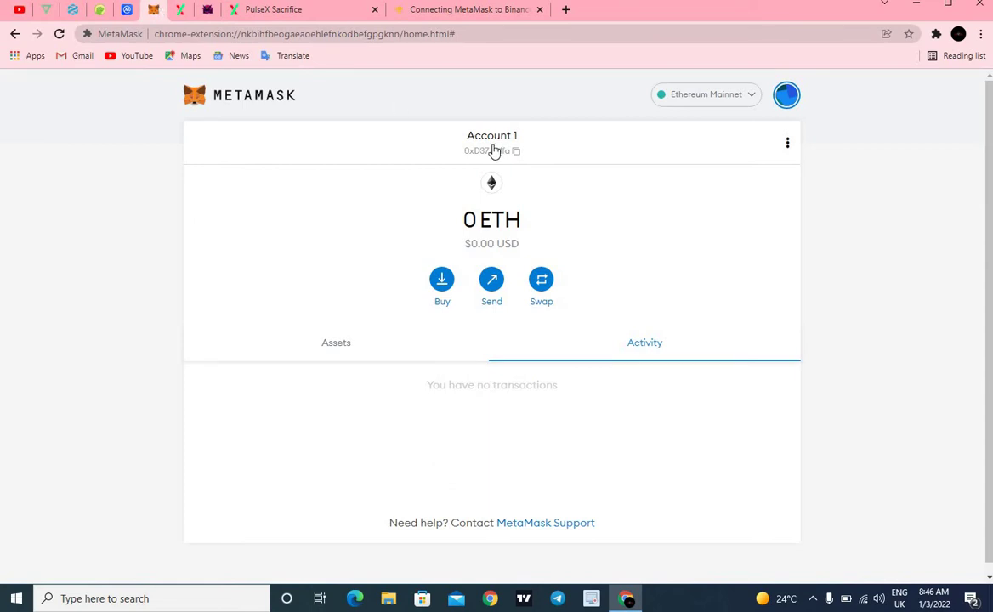
click(752, 97)
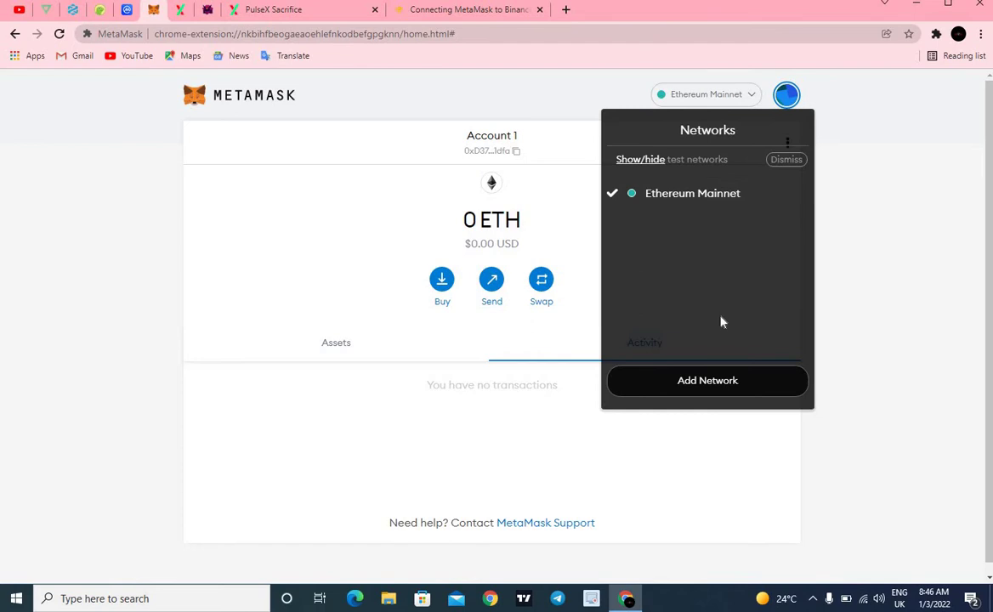
click(721, 377)
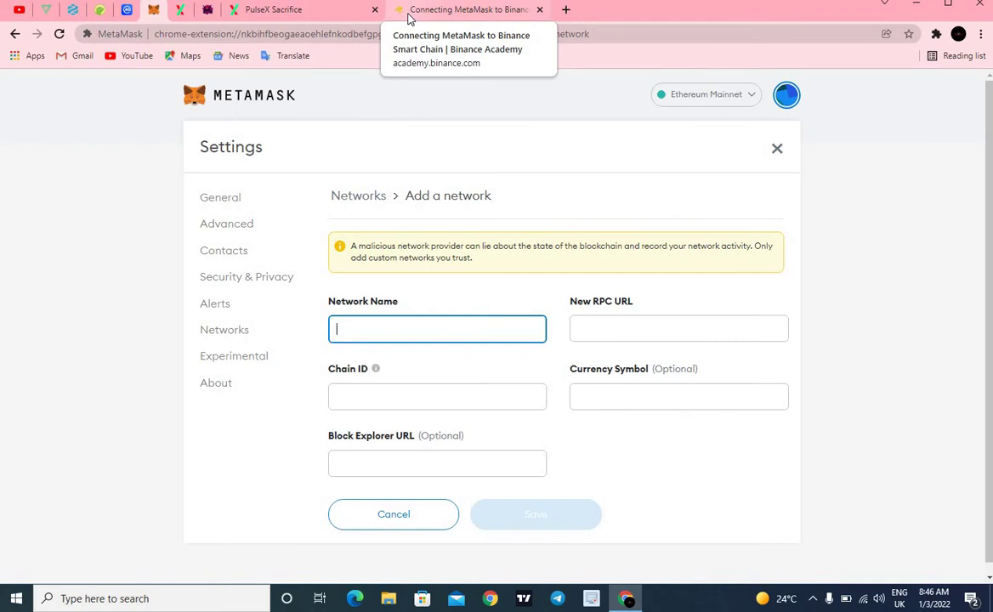
Find the Mainnet network parameters in the Binance Academy article on connecting MetaMask to Binance Smart Chain.
click(411, 18)
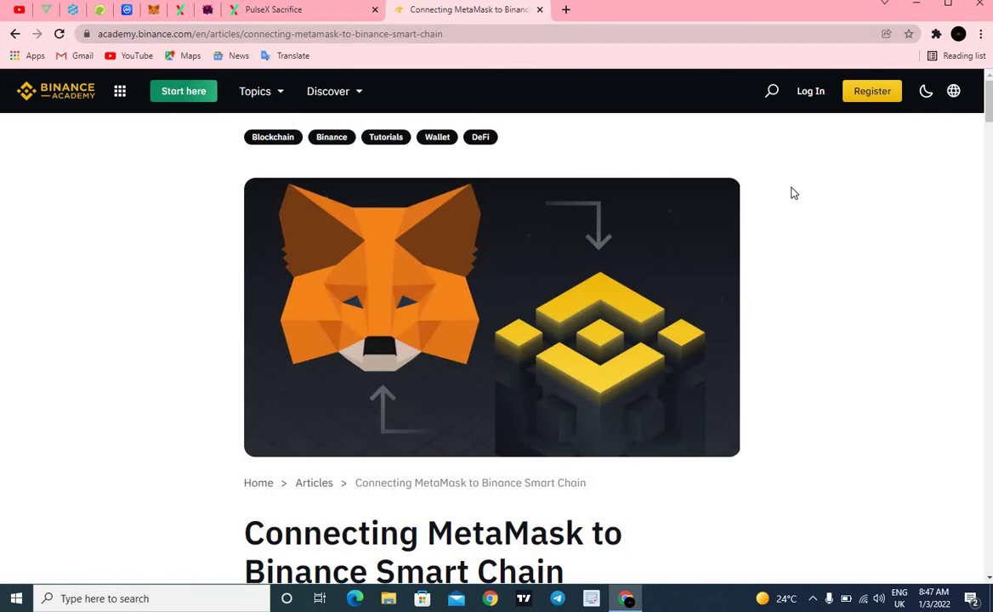
scroll(793, 193, down, 4)
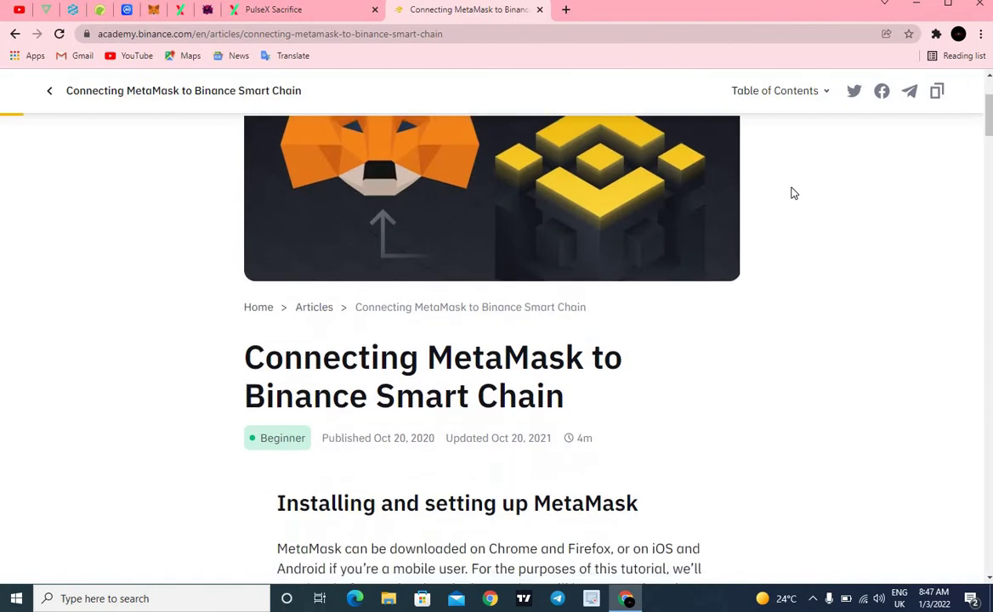
scroll(793, 193, down, 3)
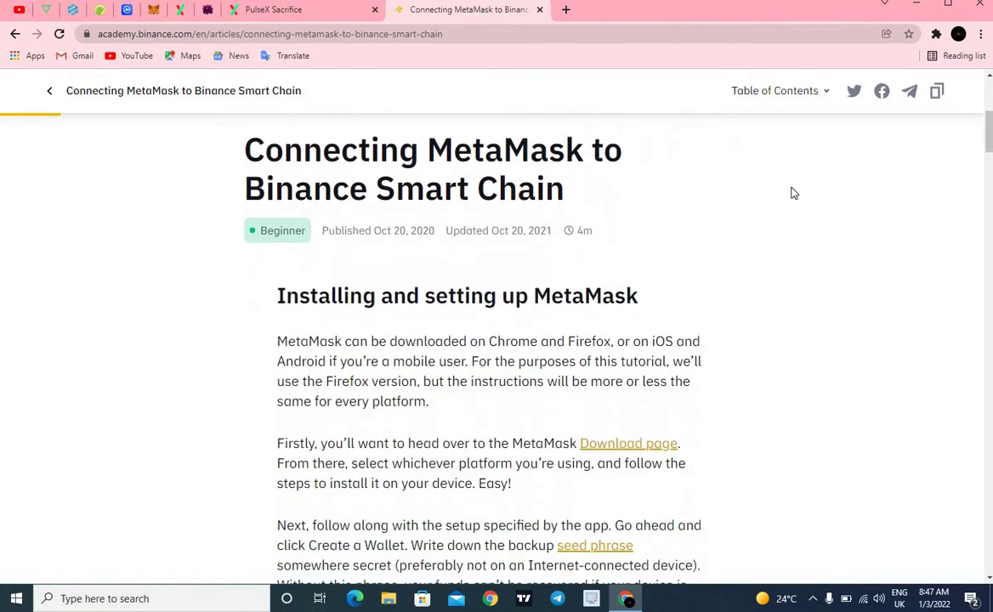
scroll(792, 193, down, 6)
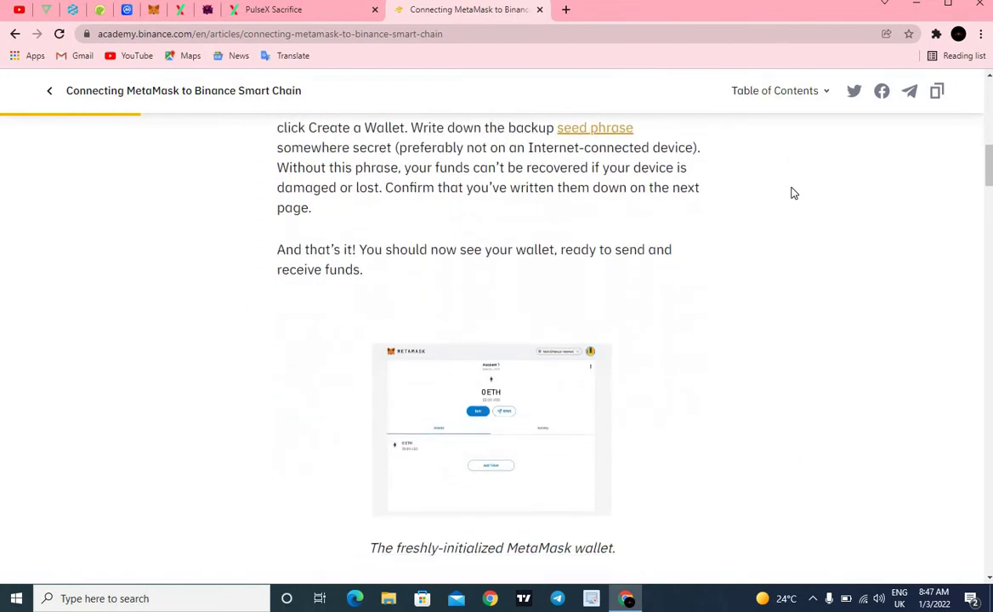
scroll(793, 193, down, 3)
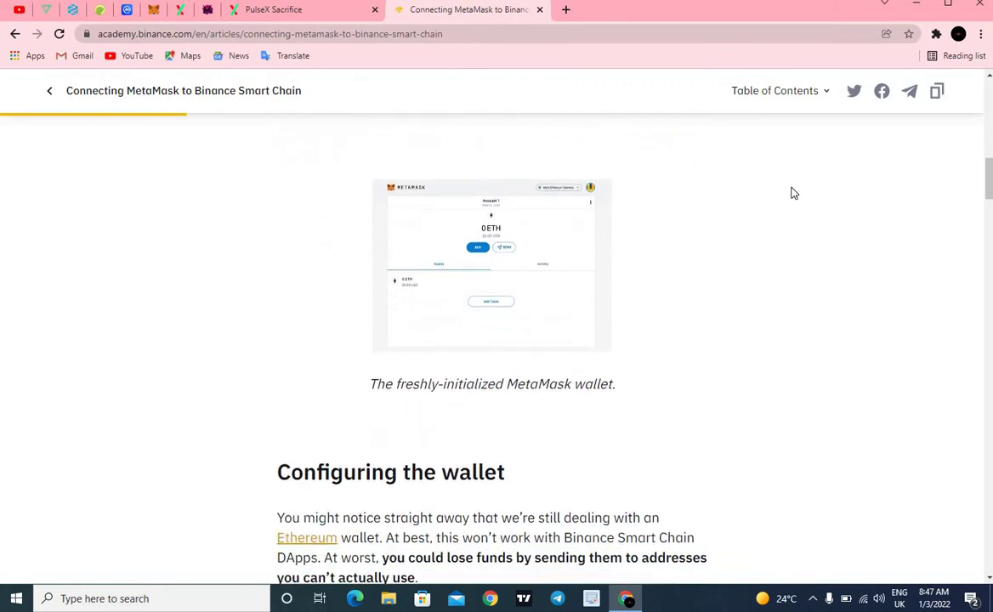
scroll(792, 193, down, 4)
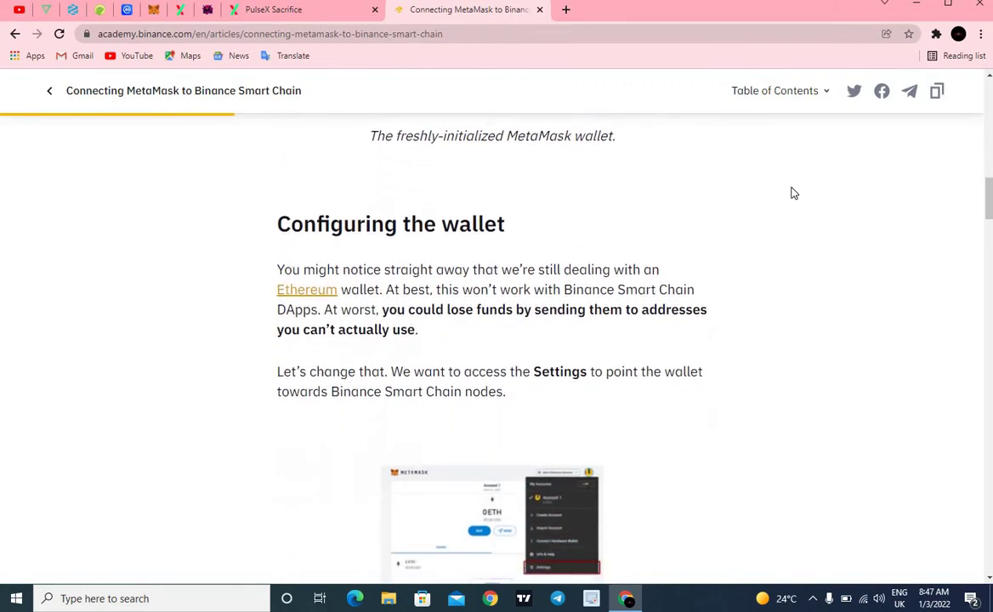
scroll(793, 193, down, 10)
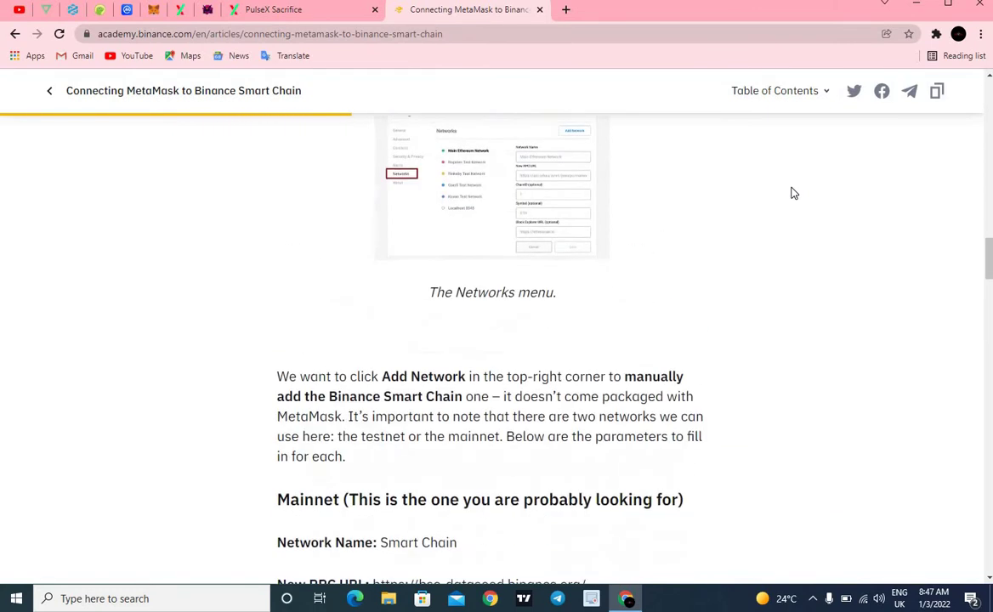
scroll(793, 193, down, 4)
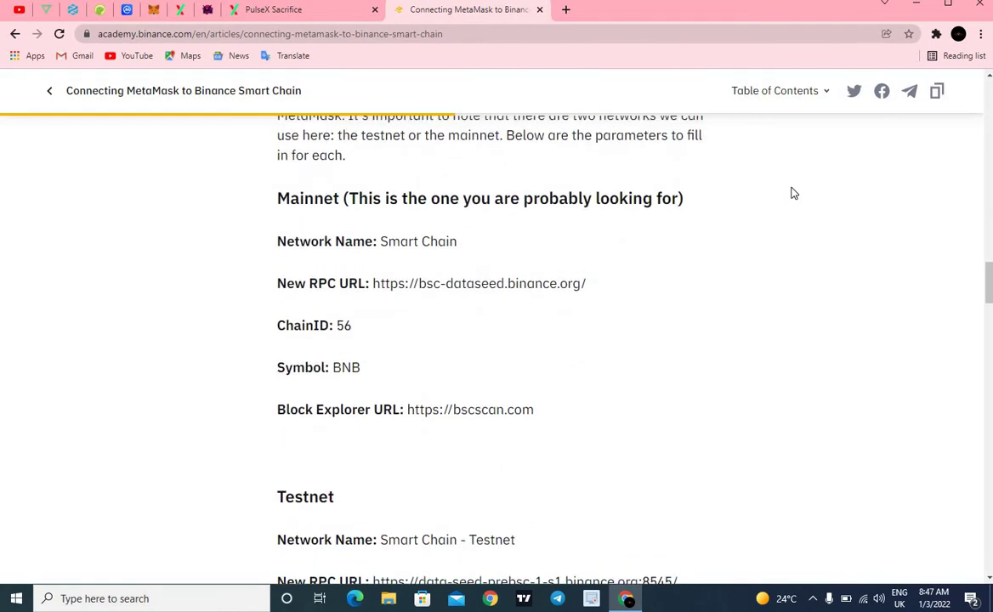
scroll(792, 193, up, 1)
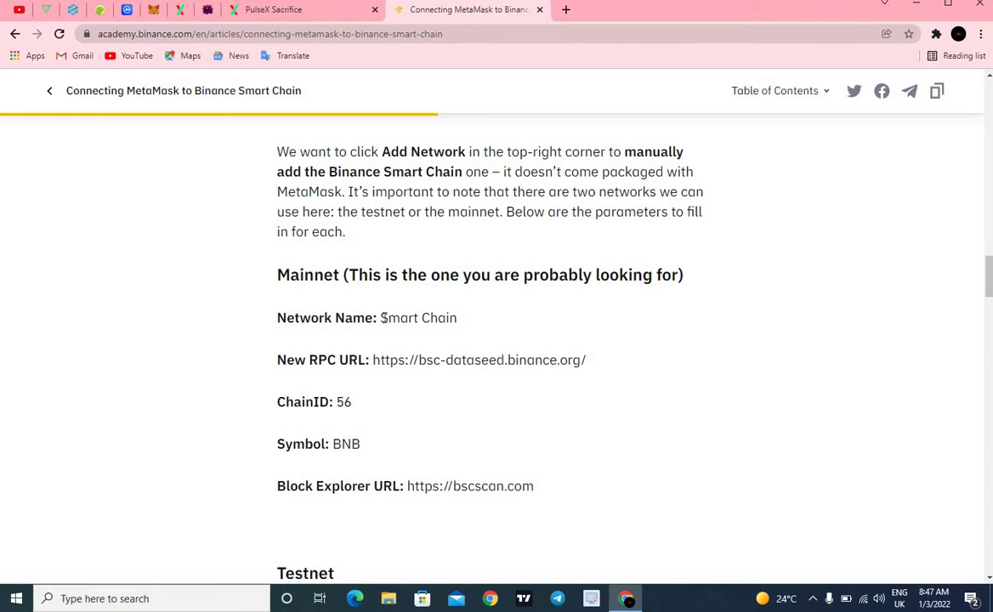
Copy the Mainnet network name "Smart Chain" from the article into MetaMask's Network Name field.
drag(383, 318, 457, 326)
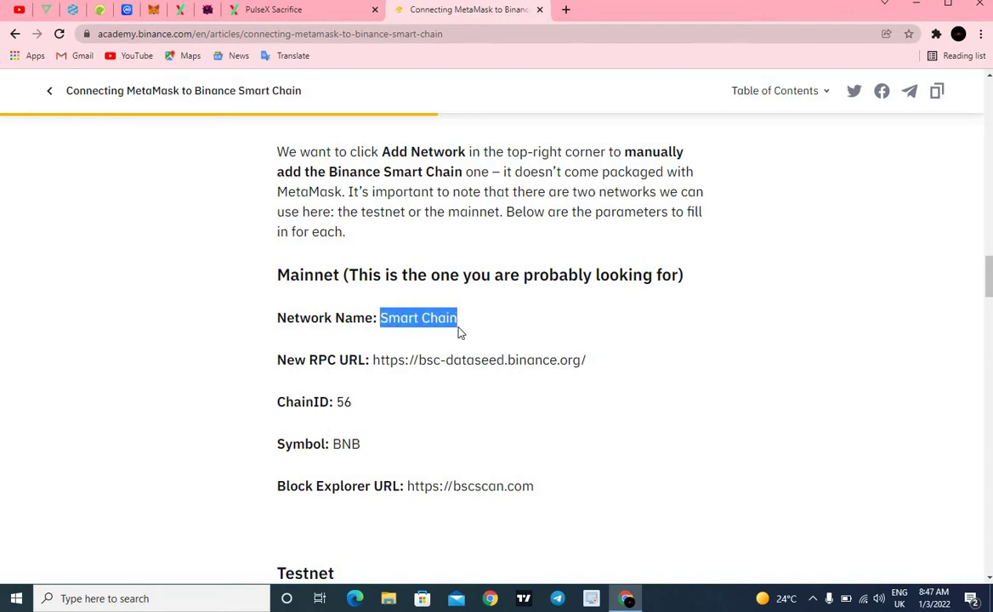
right_click(459, 333)
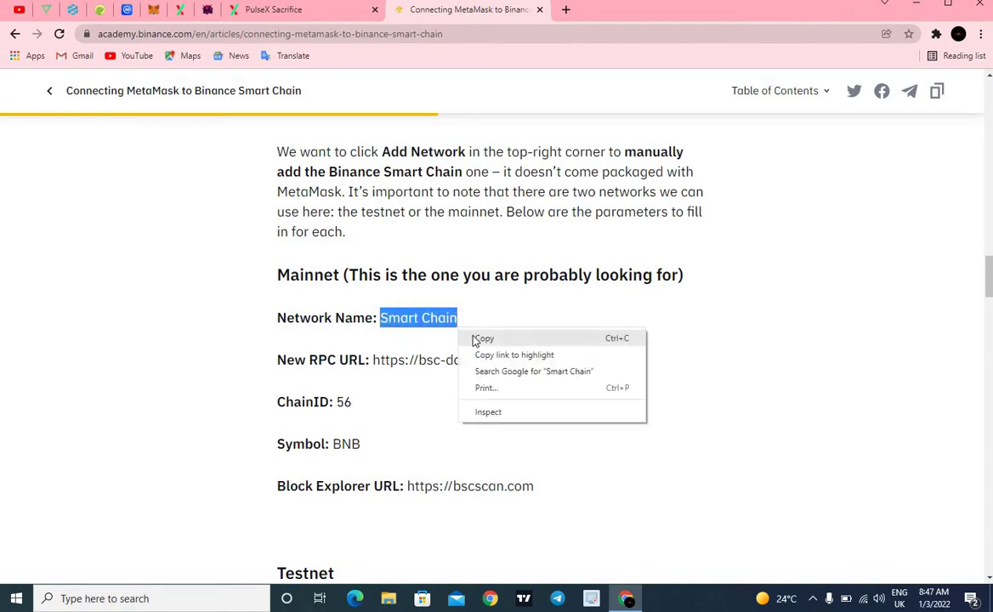
click(478, 338)
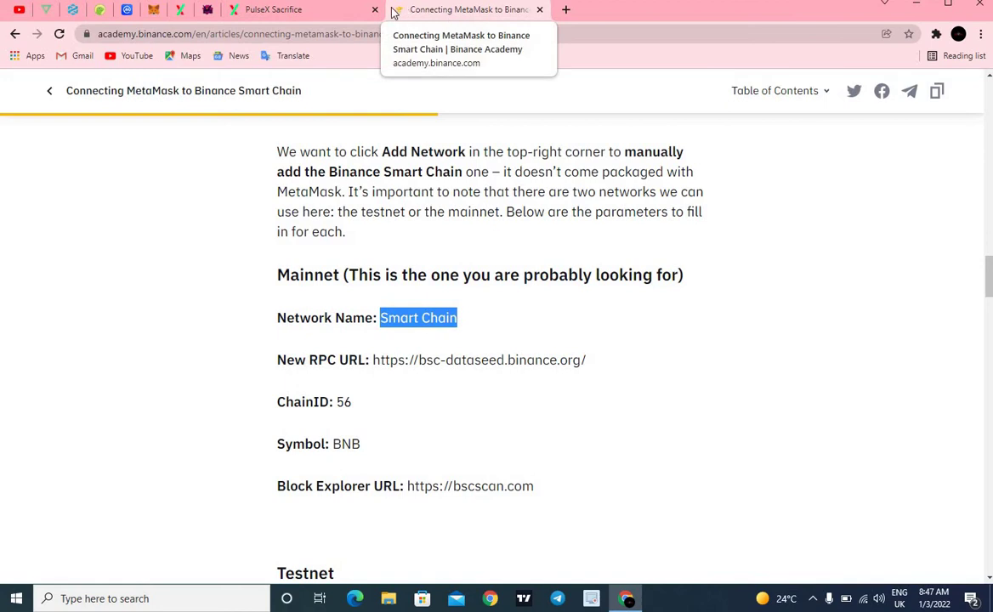
click(154, 10)
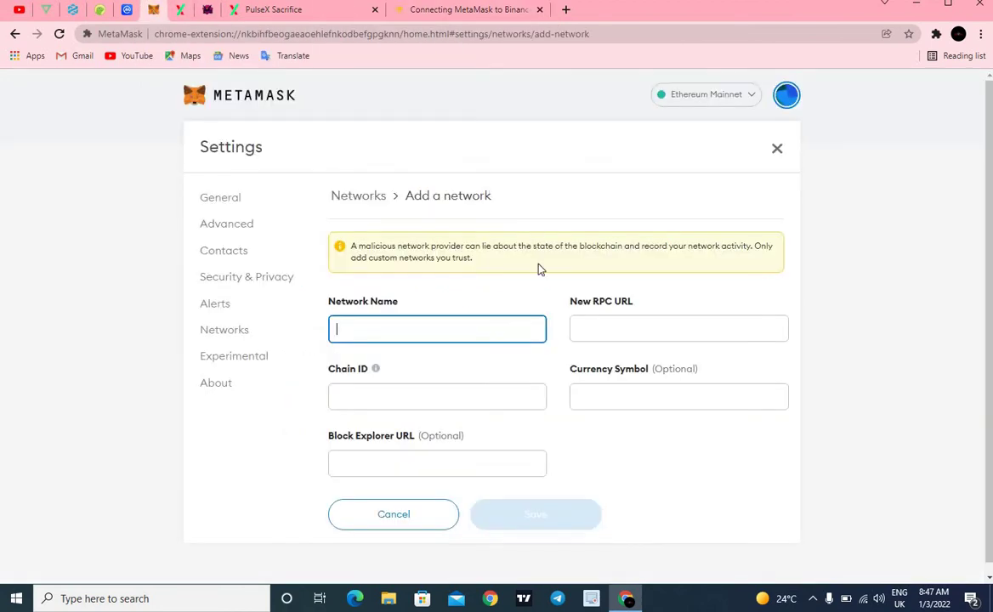
right_click(444, 321)
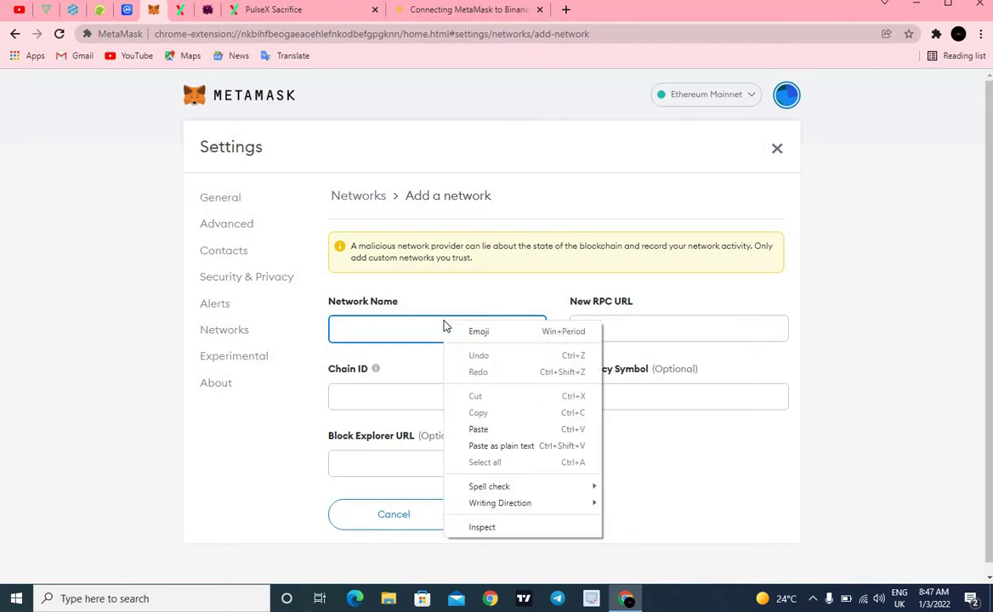
click(483, 429)
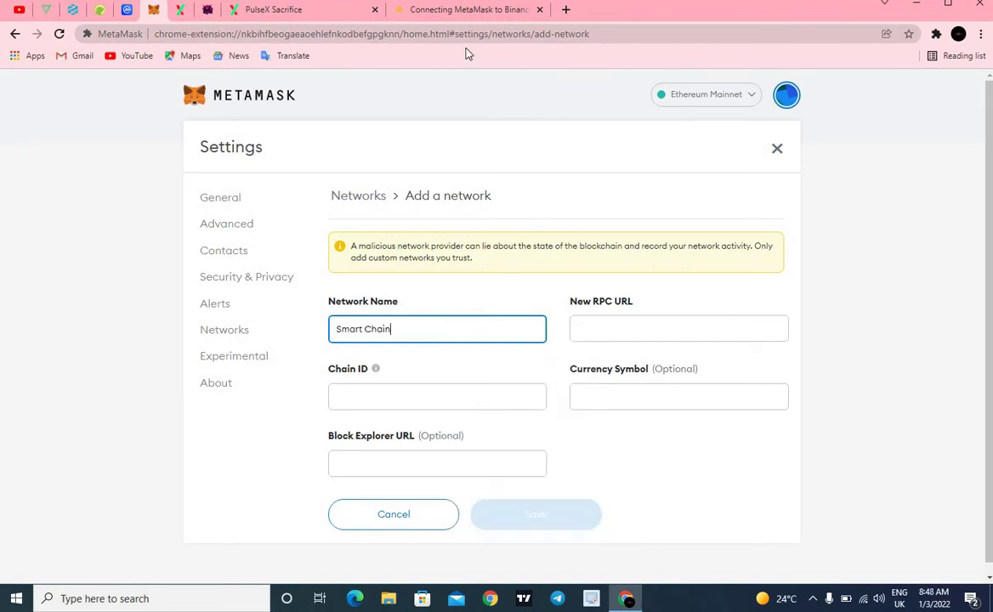
click(468, 10)
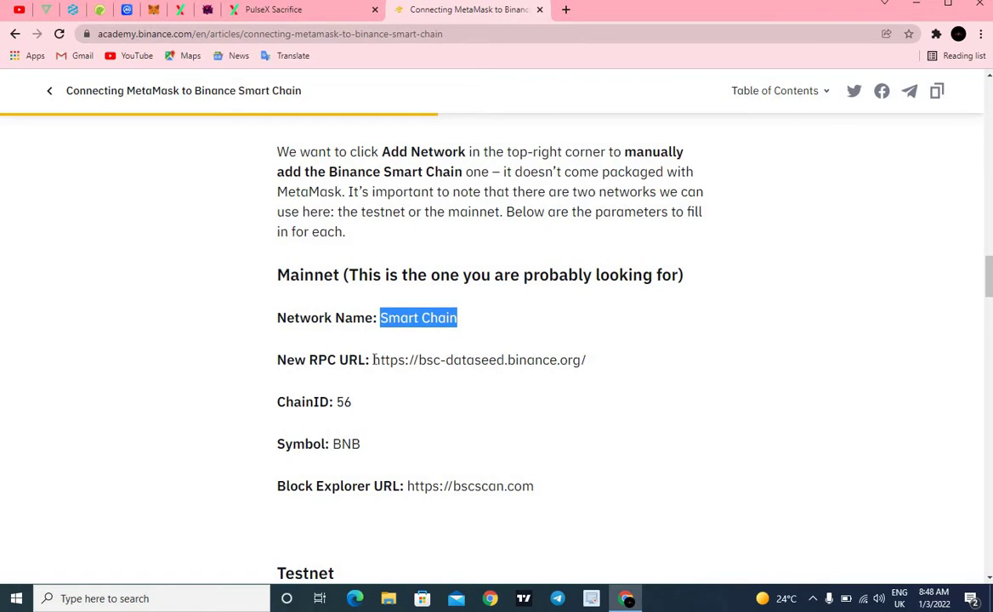
drag(374, 360, 599, 357)
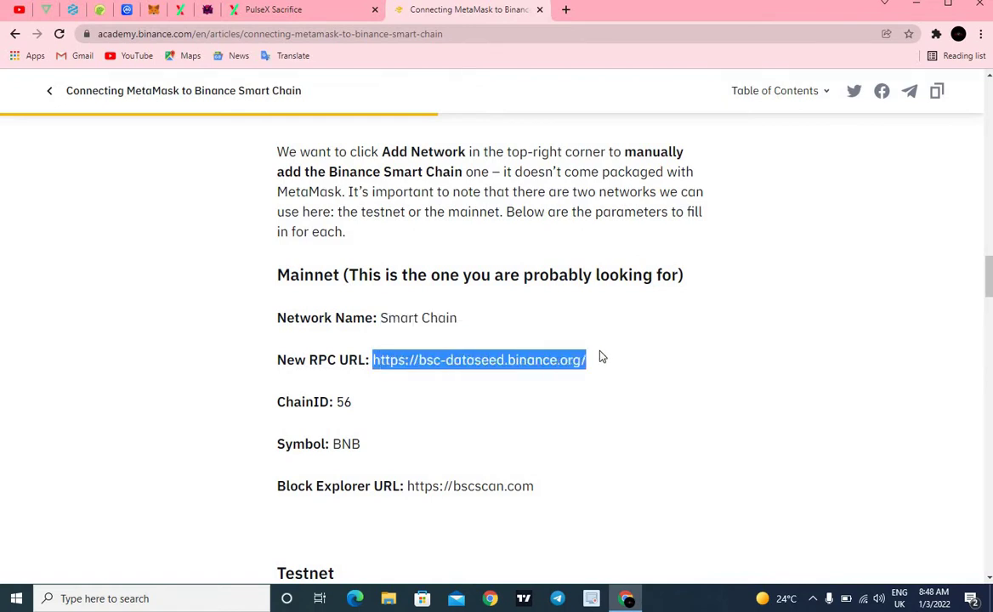
click(553, 358)
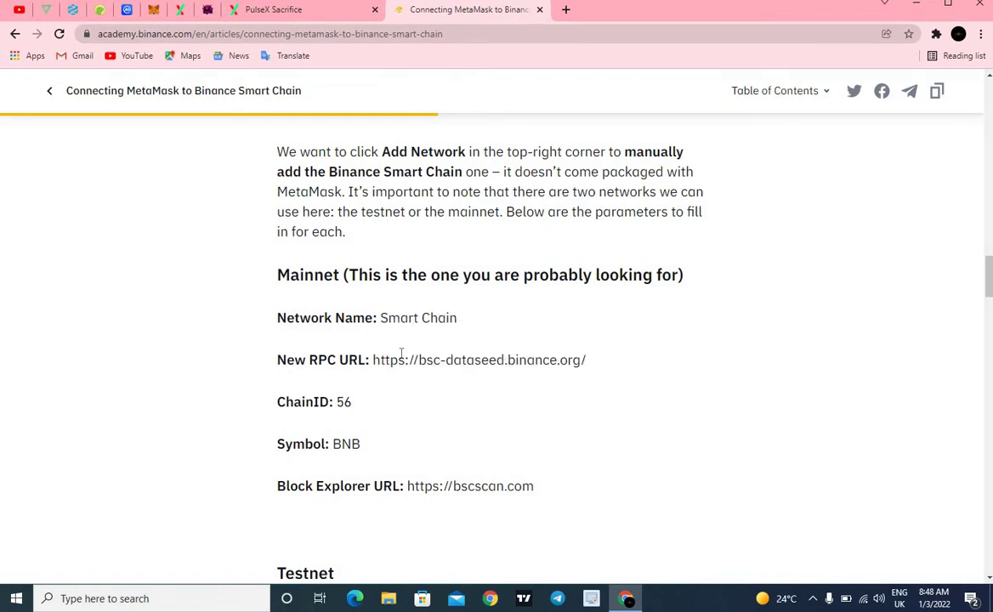
drag(372, 360, 625, 371)
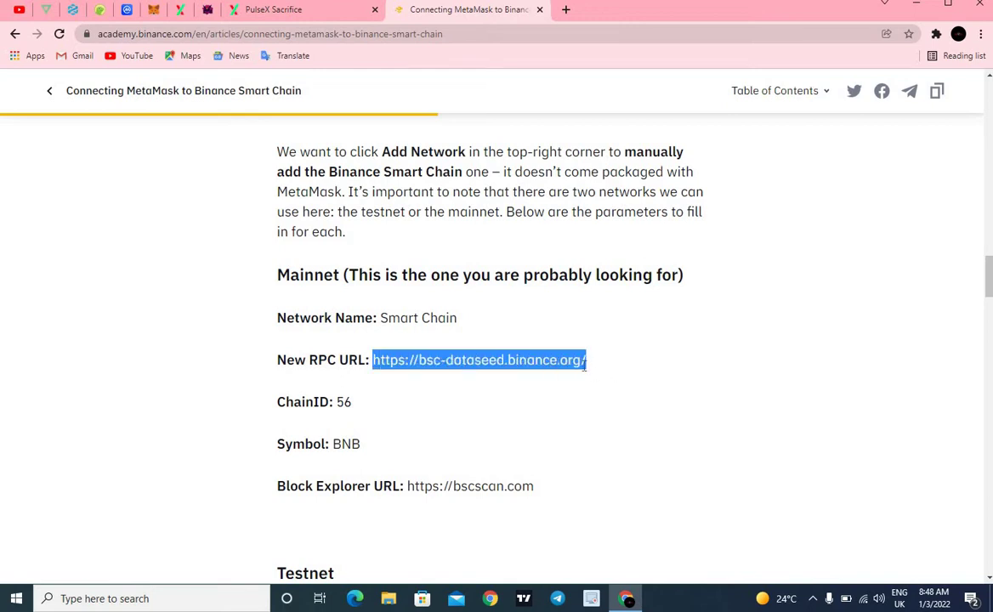
right_click(584, 364)
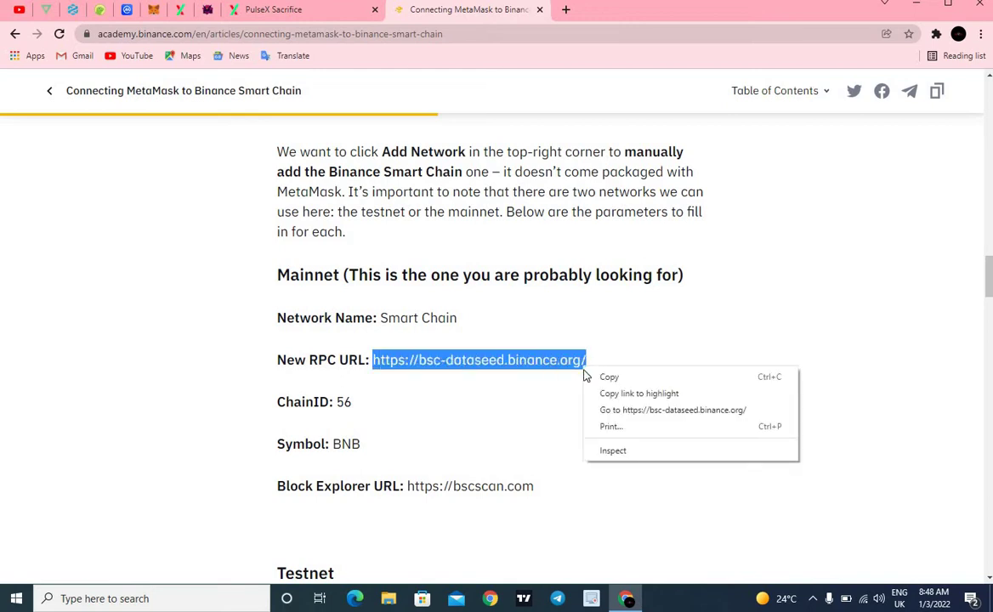
click(610, 376)
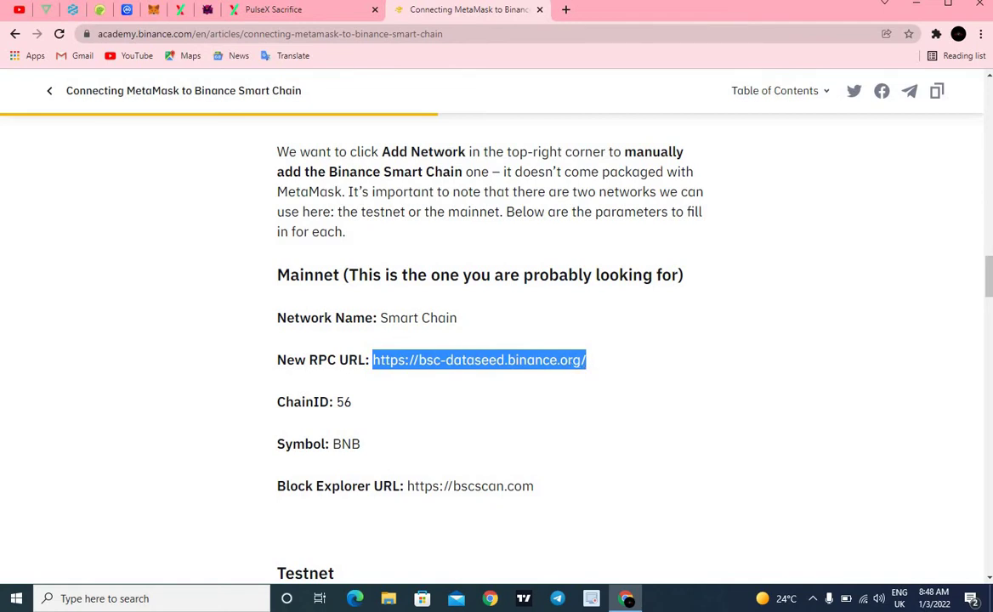
click(152, 10)
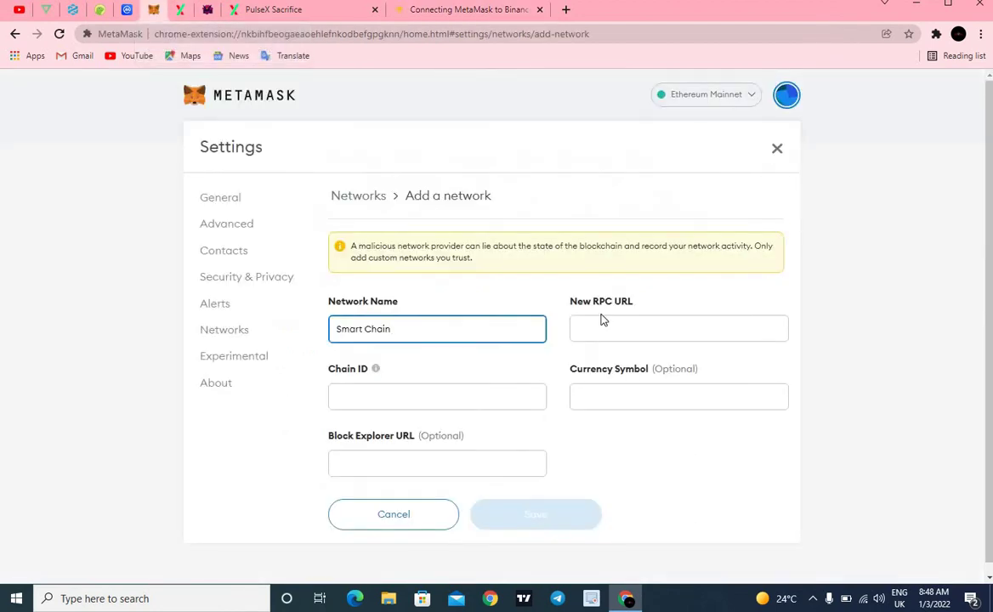
click(654, 334)
right_click(654, 337)
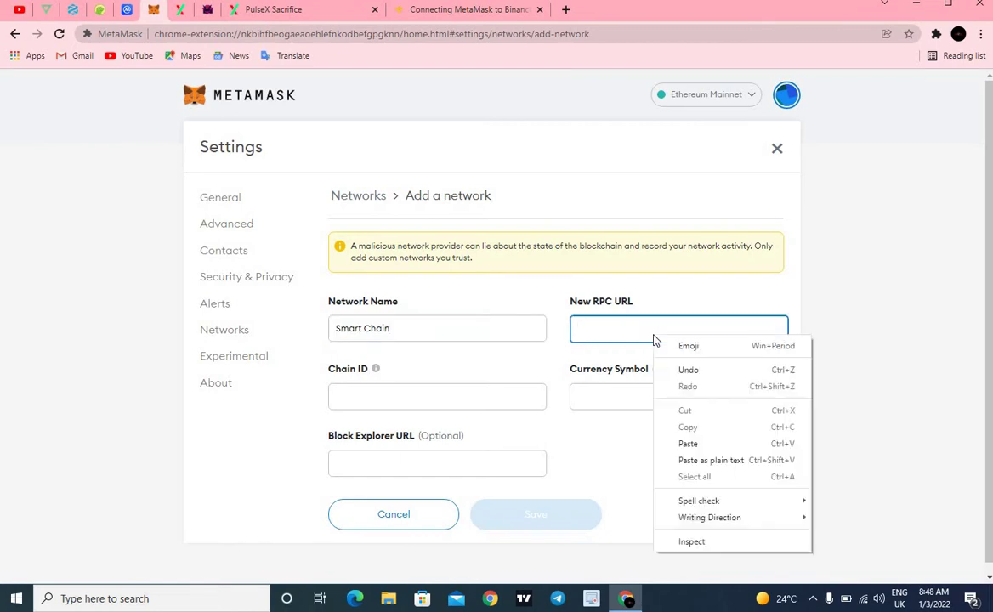
click(698, 448)
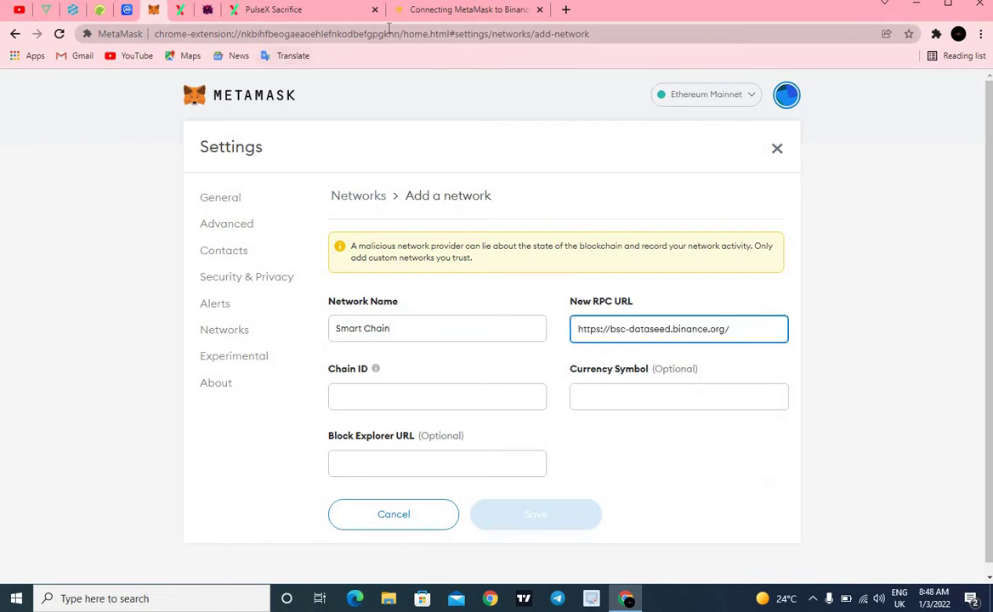
Copy the Mainnet chain ID 56 from the article into MetaMask's Chain ID field.
click(425, 13)
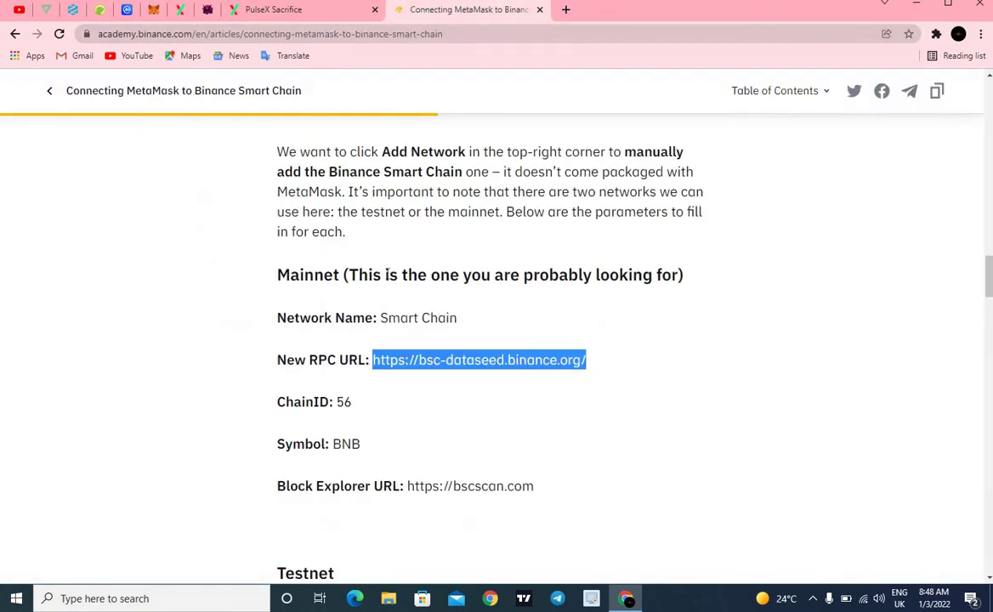
drag(338, 401, 356, 412)
right_click(358, 411)
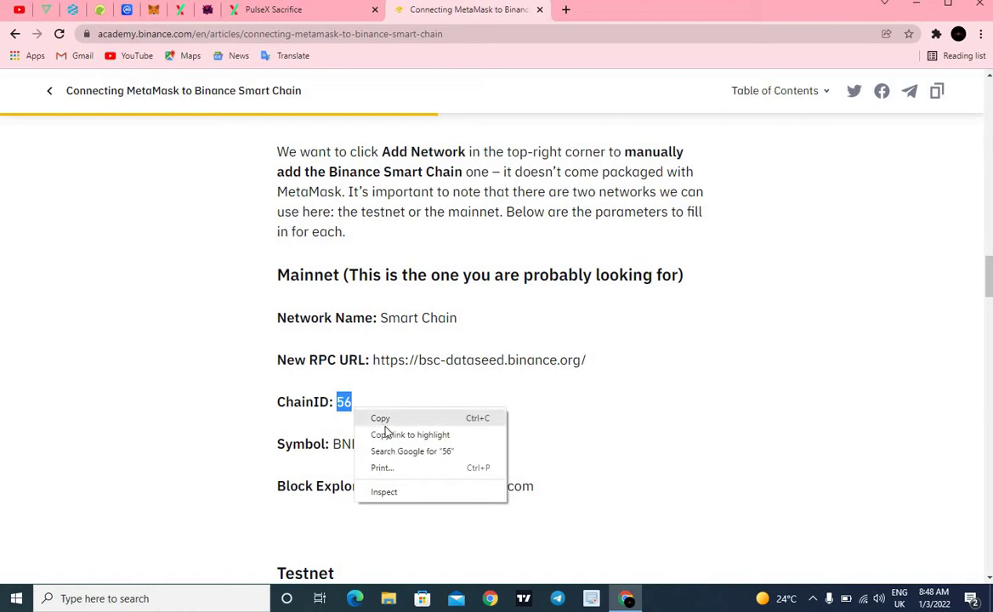
click(384, 418)
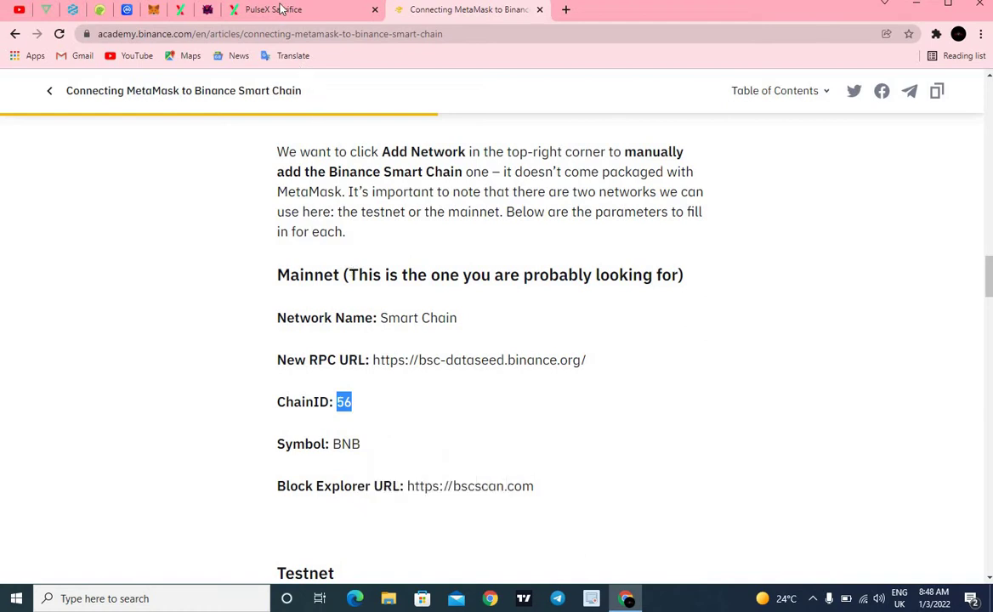
click(150, 10)
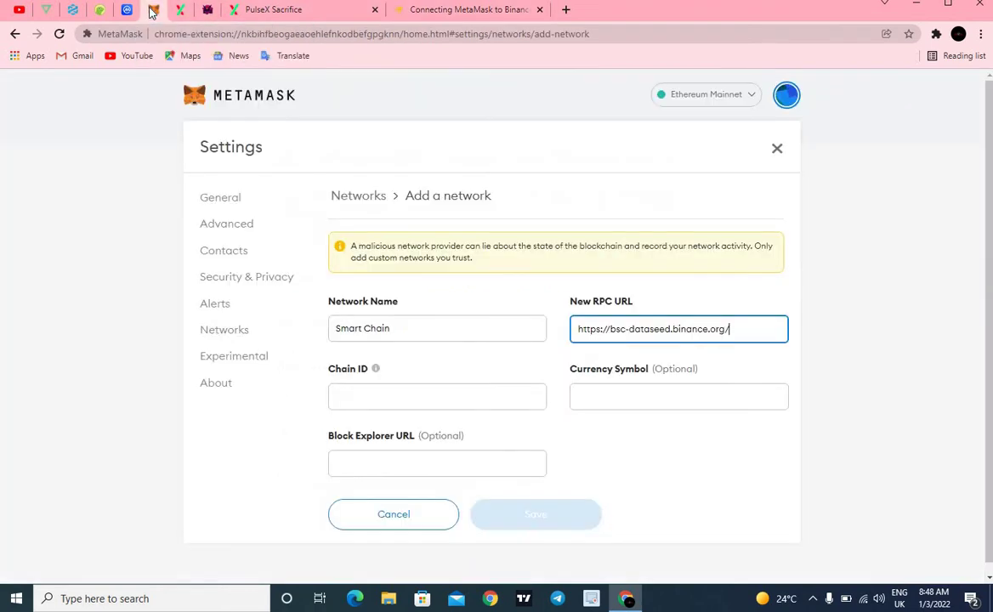
click(389, 395)
right_click(389, 396)
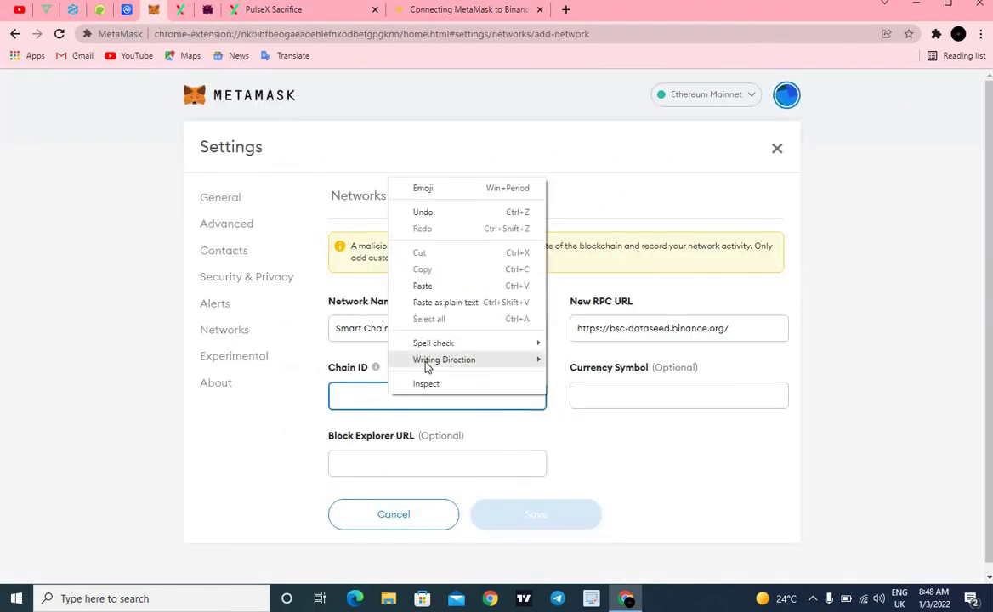
click(422, 287)
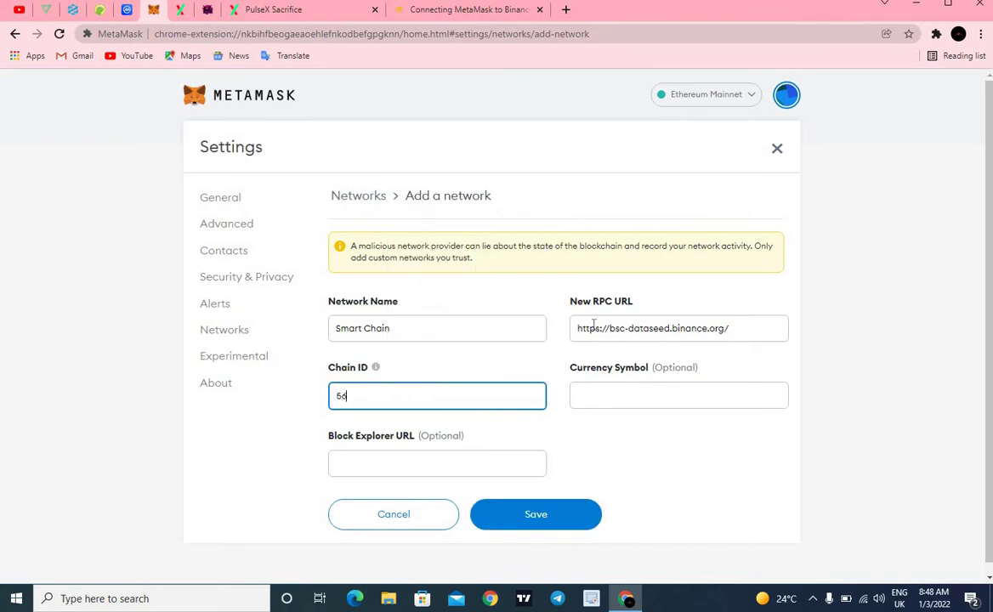
click(617, 395)
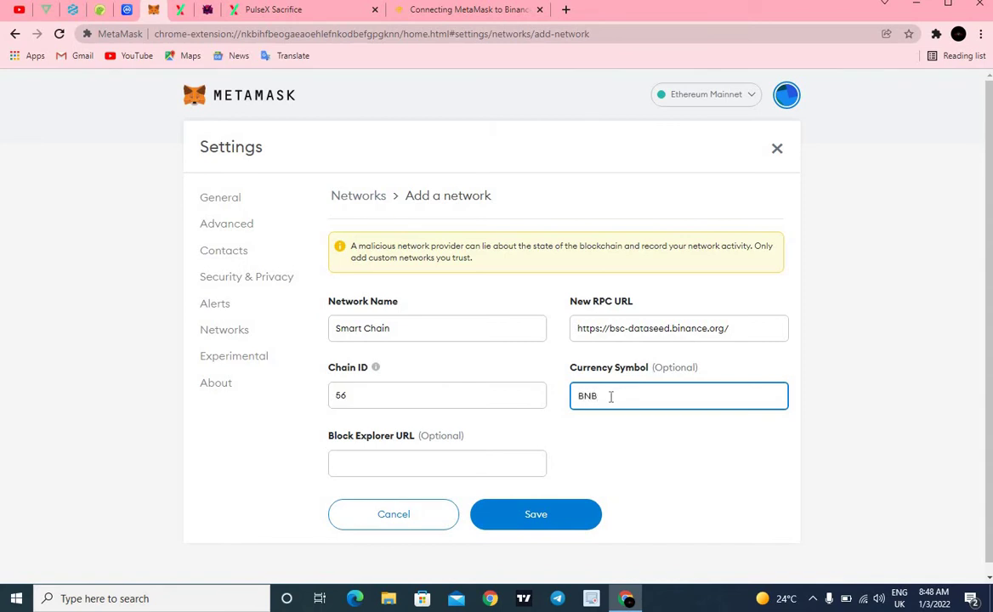
click(438, 459)
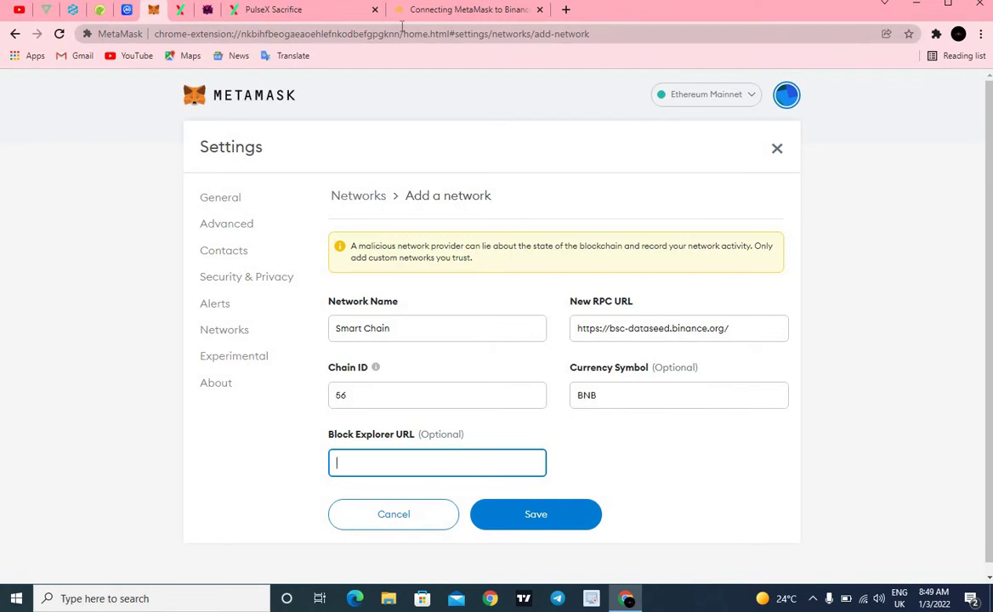
click(442, 12)
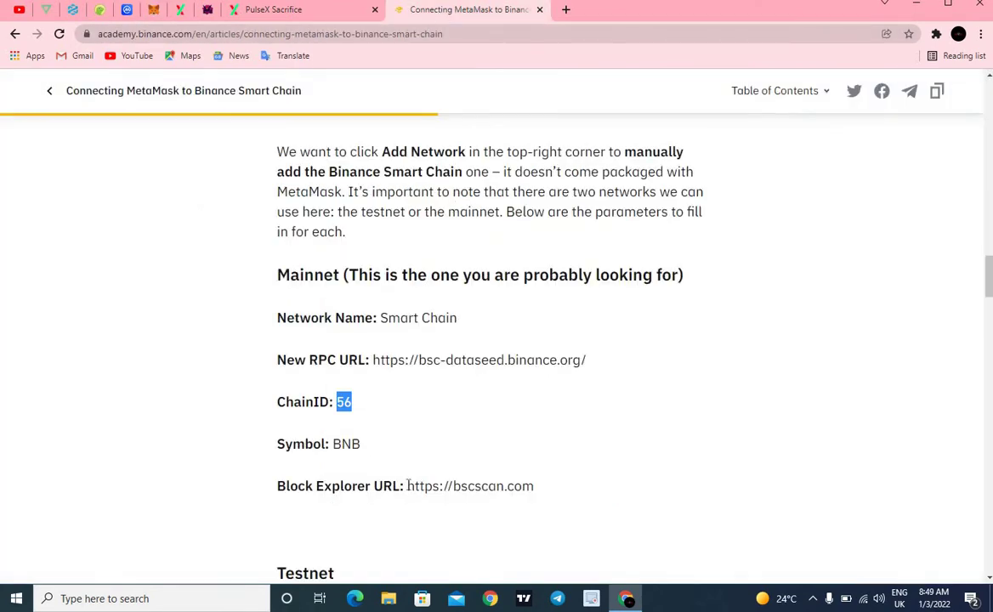
drag(408, 485, 544, 490)
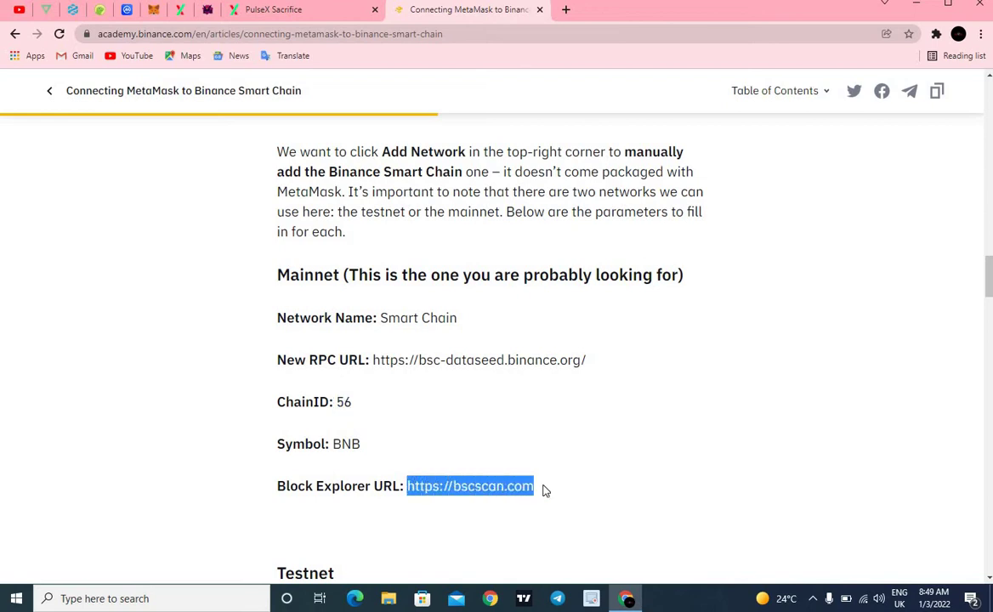
click(544, 490)
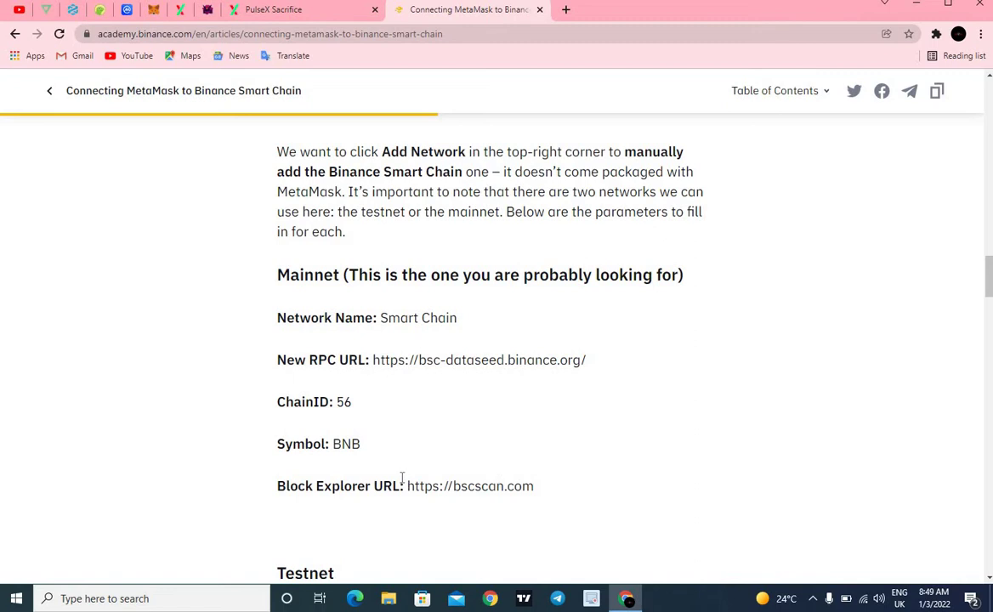
drag(408, 487, 536, 502)
right_click(536, 500)
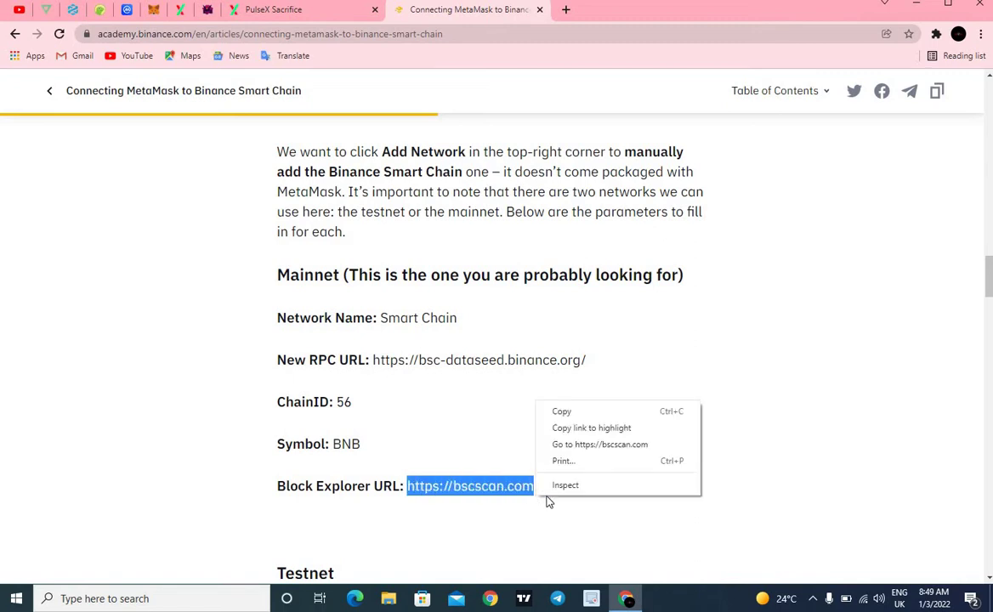
click(562, 414)
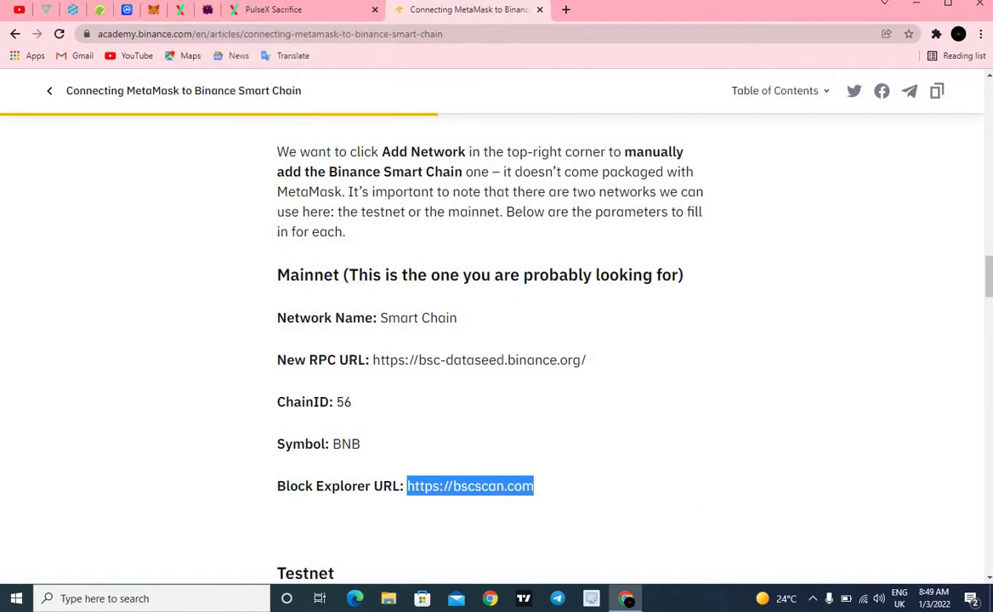
Paste the copied URL into MetaMask's Block Explorer URL field and save the Smart Chain network.
click(153, 9)
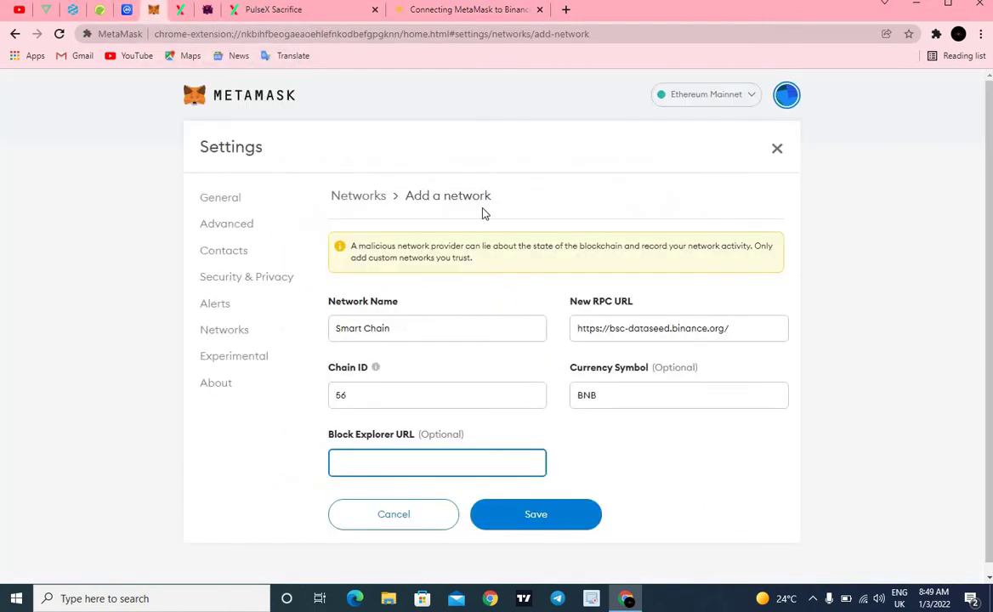
right_click(492, 457)
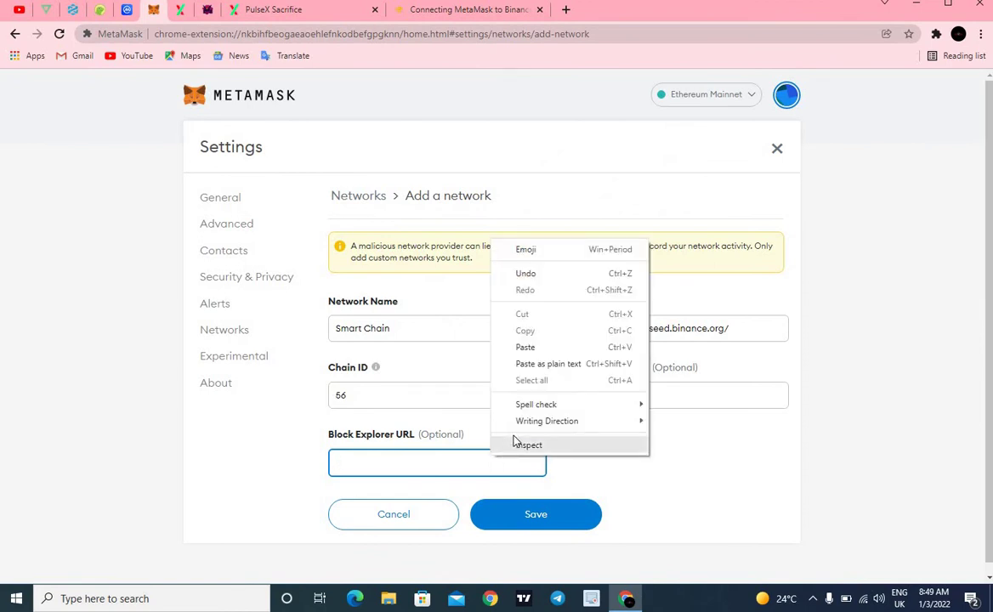
click(526, 350)
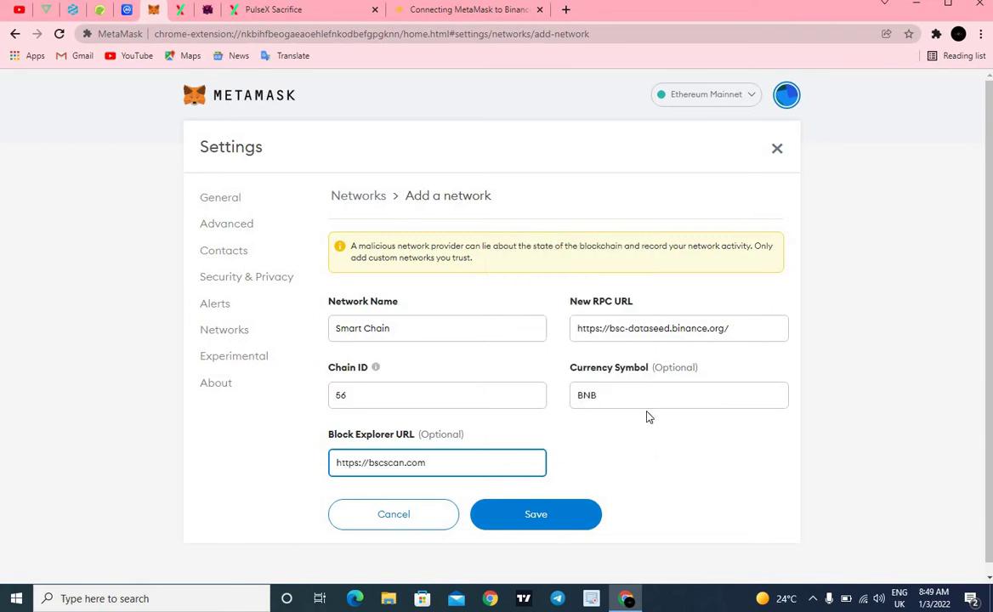
click(570, 516)
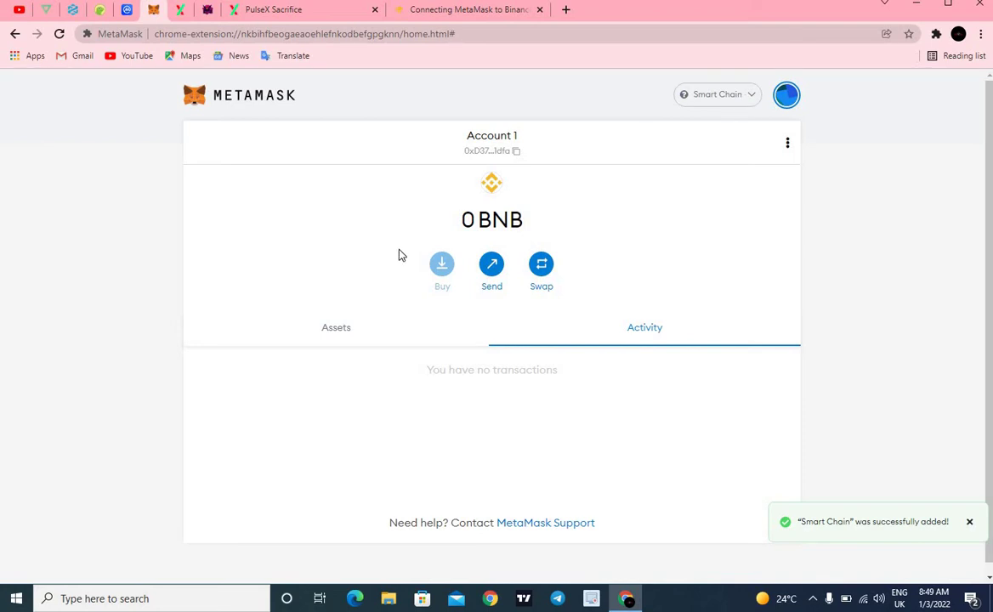
Switch MetaMask's active network to Ethereum Mainnet and back to Smart Chain.
click(744, 98)
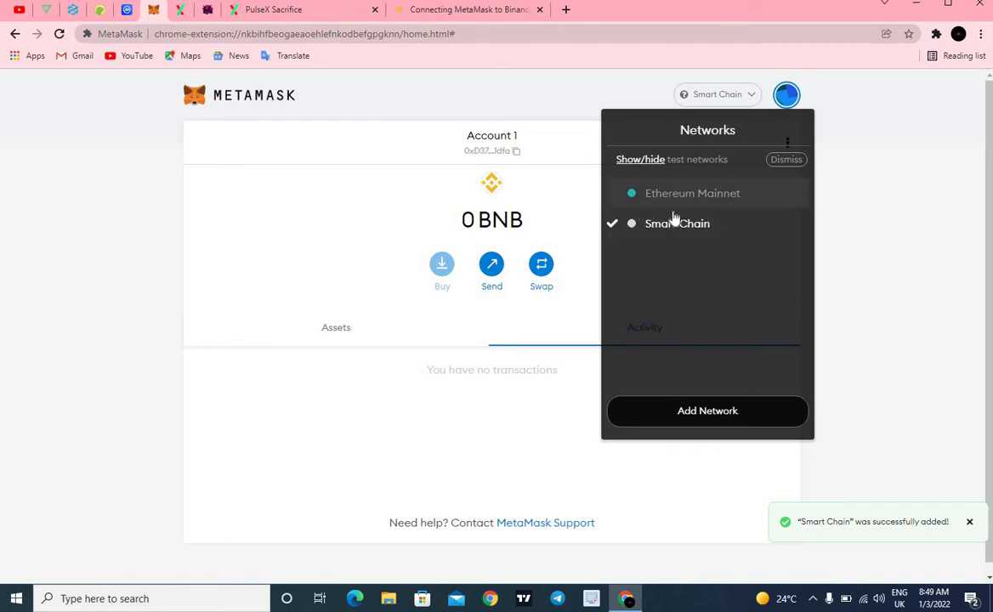
click(632, 195)
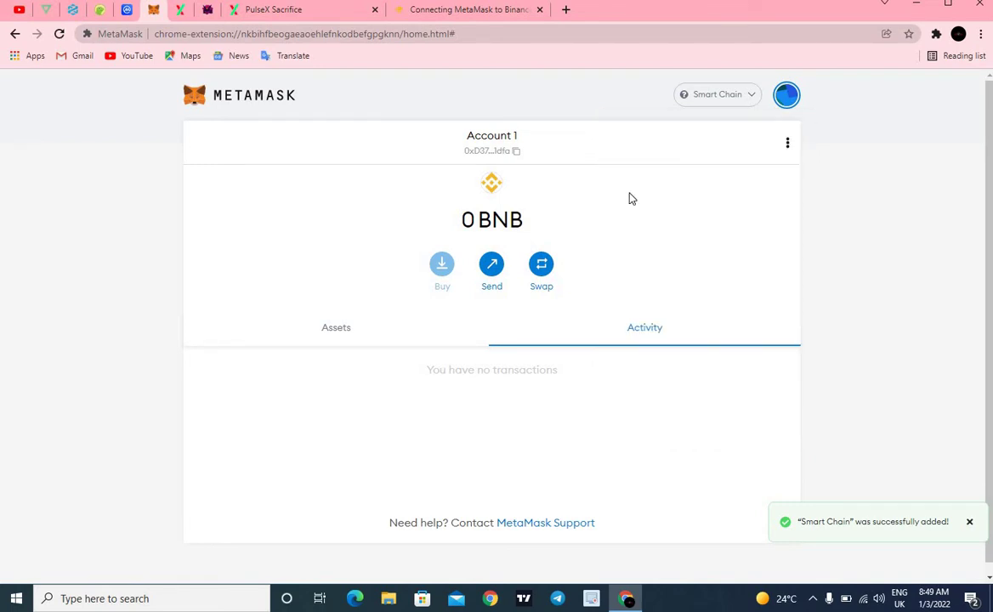
click(745, 95)
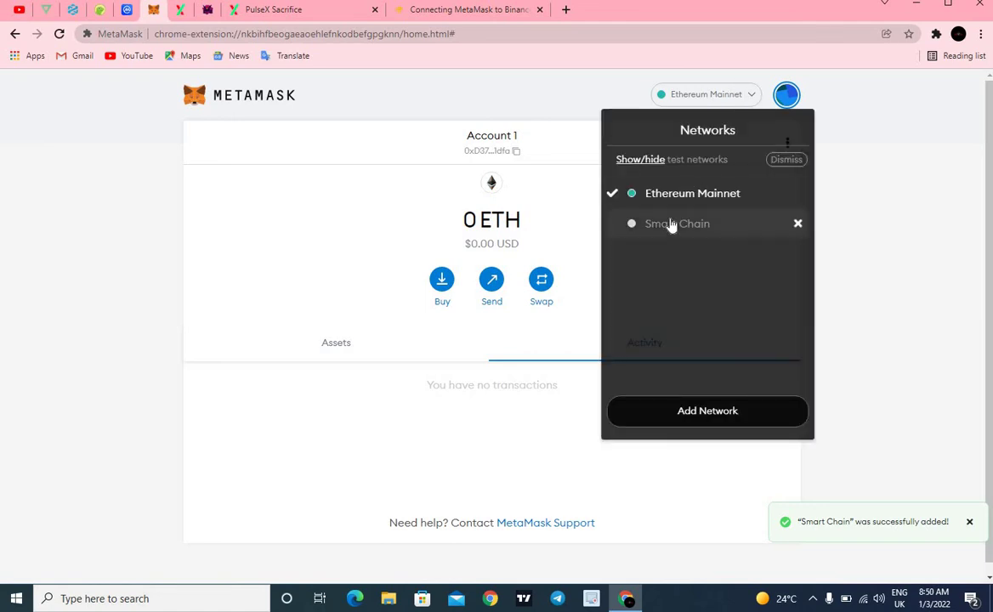
click(630, 228)
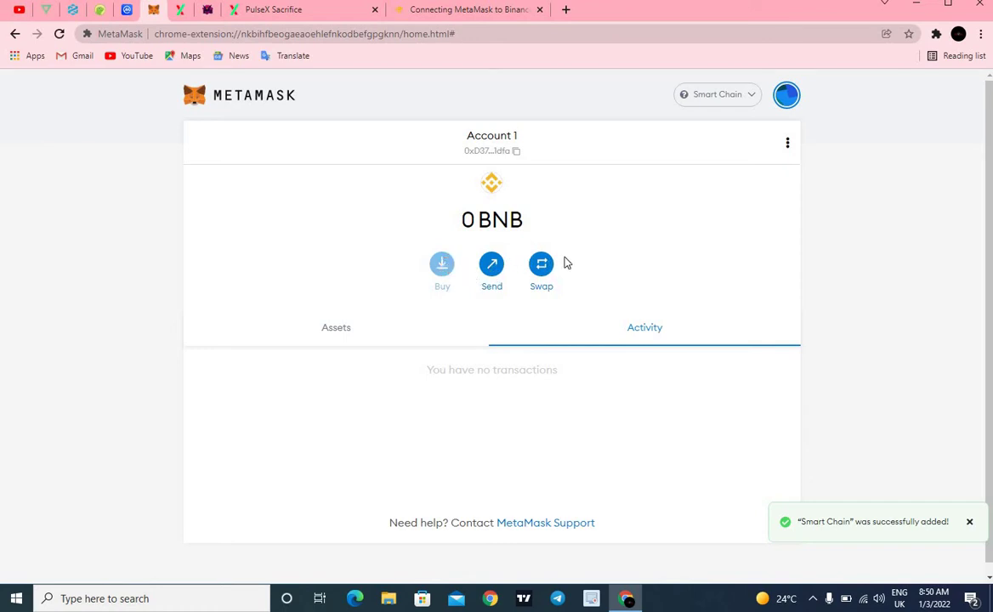
Show the account's assets in MetaMask, and search Google for "busd contract address metamask" in a new tab.
click(319, 340)
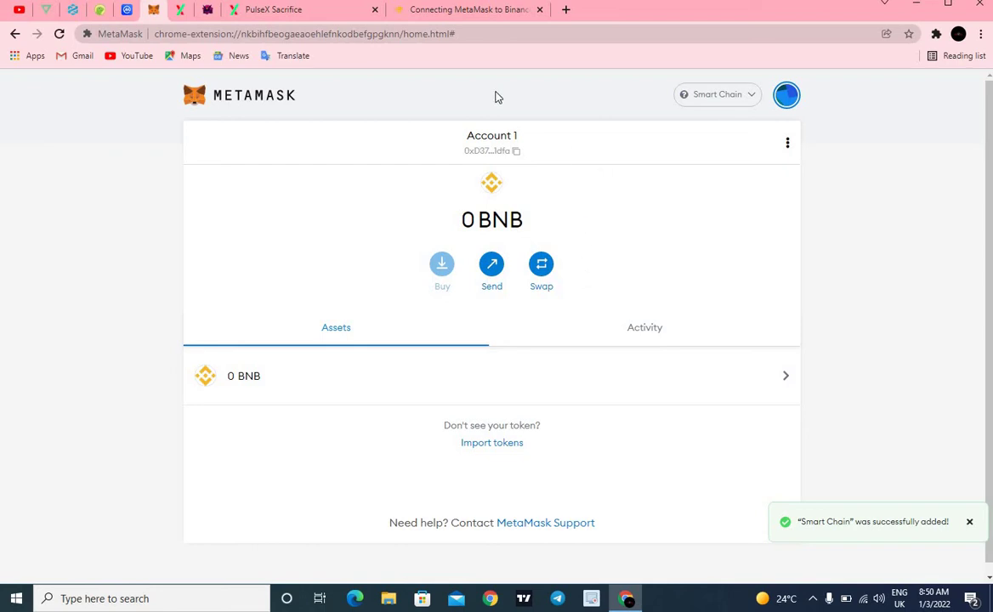
click(567, 10)
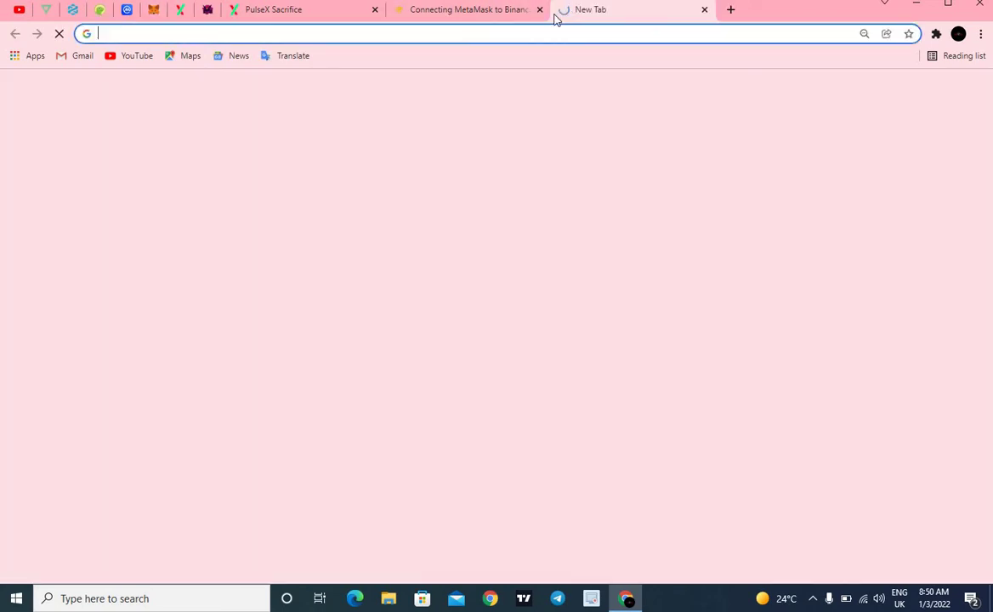
click(475, 33)
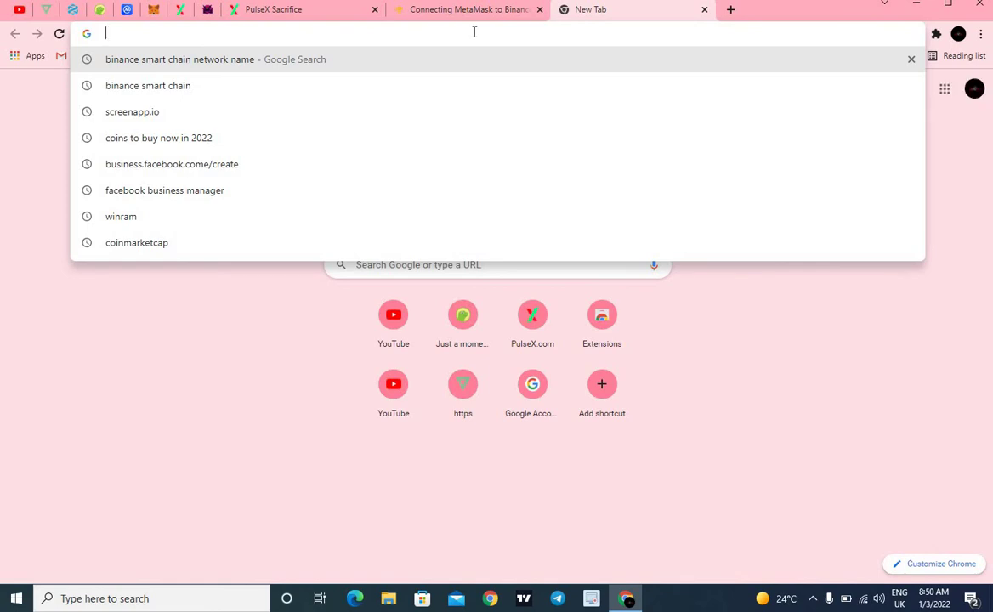
text(b)
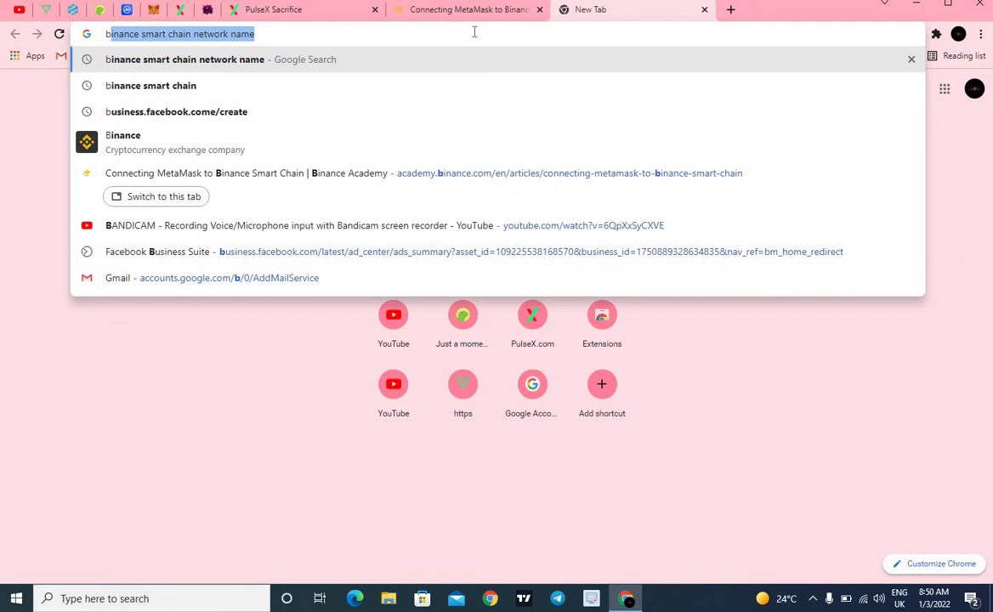
text(usd)
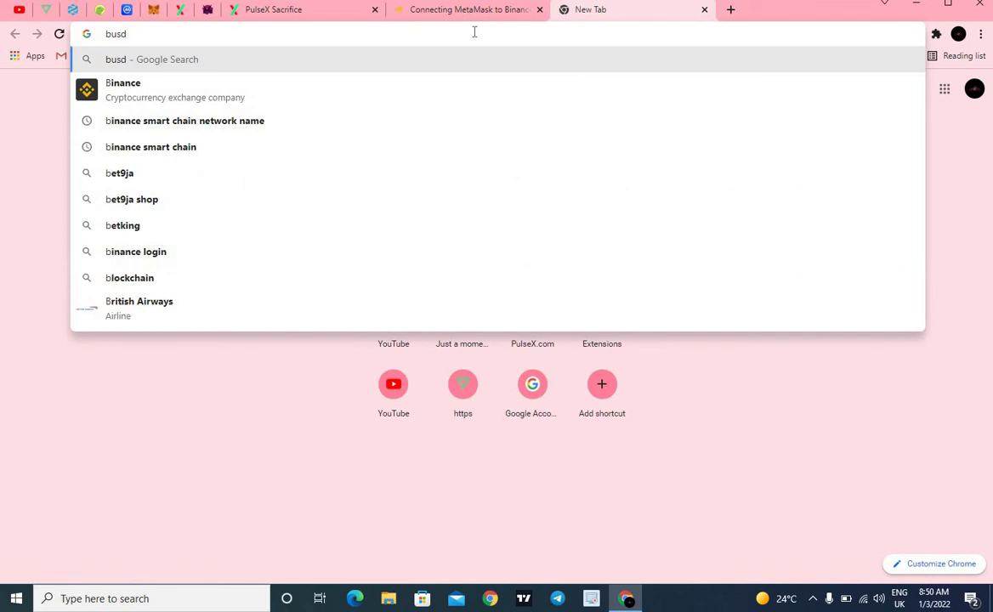
text( contr)
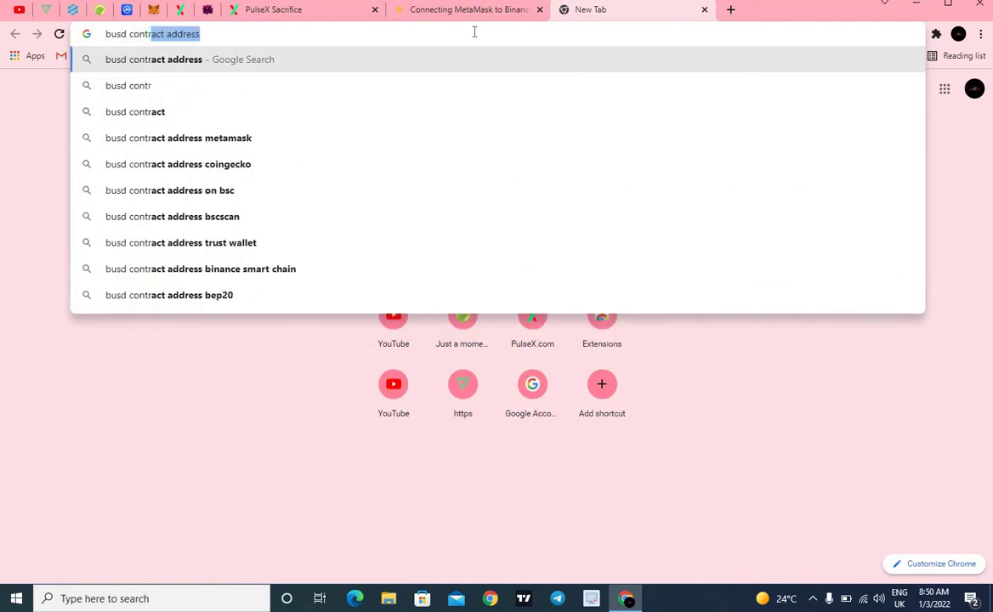
click(250, 138)
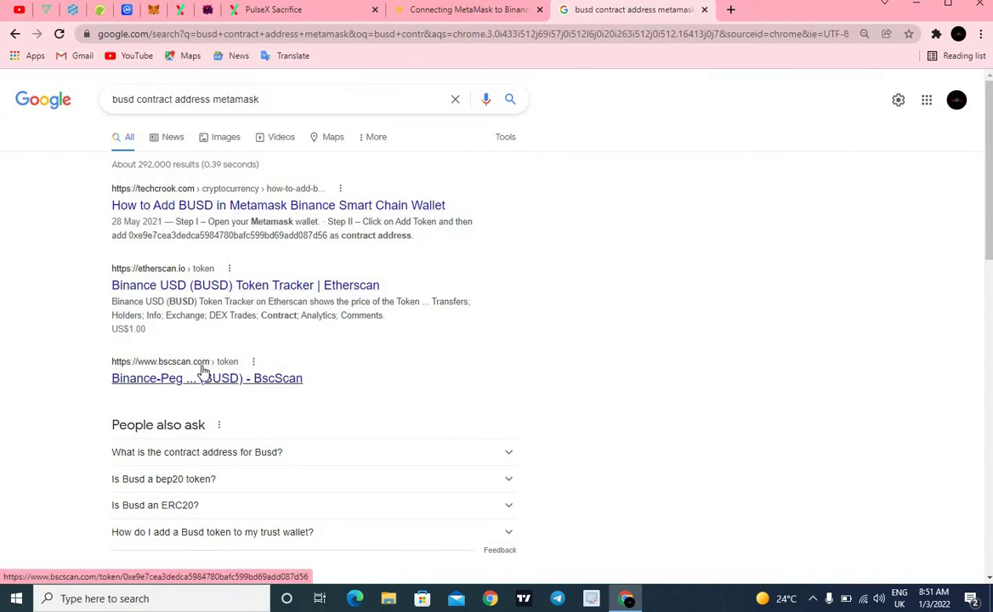
Copy the contract address from BscScan's Binance-Peg BUSD token page and import BUSD as a custom token in MetaMask.
click(162, 385)
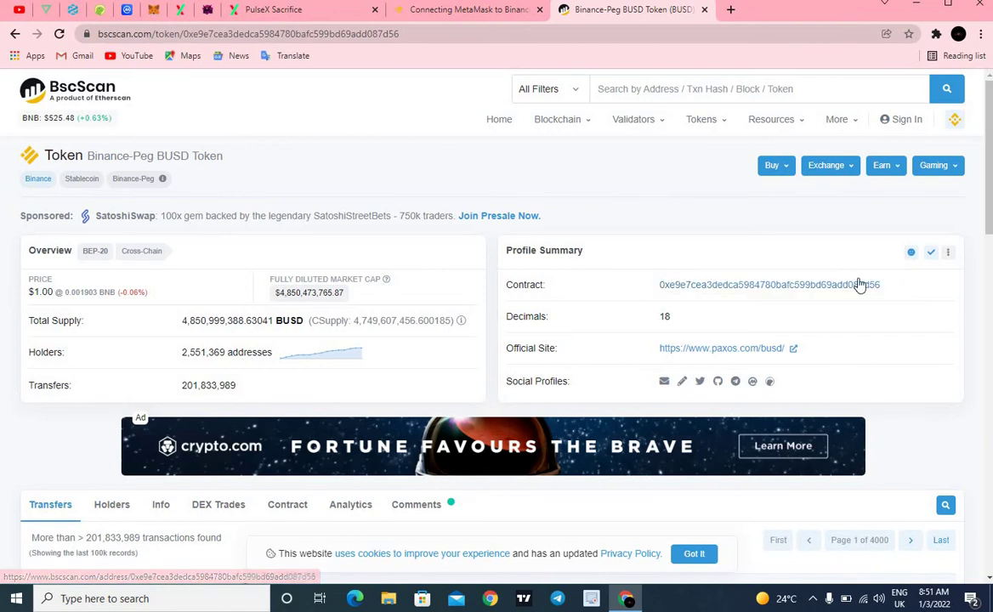
click(890, 287)
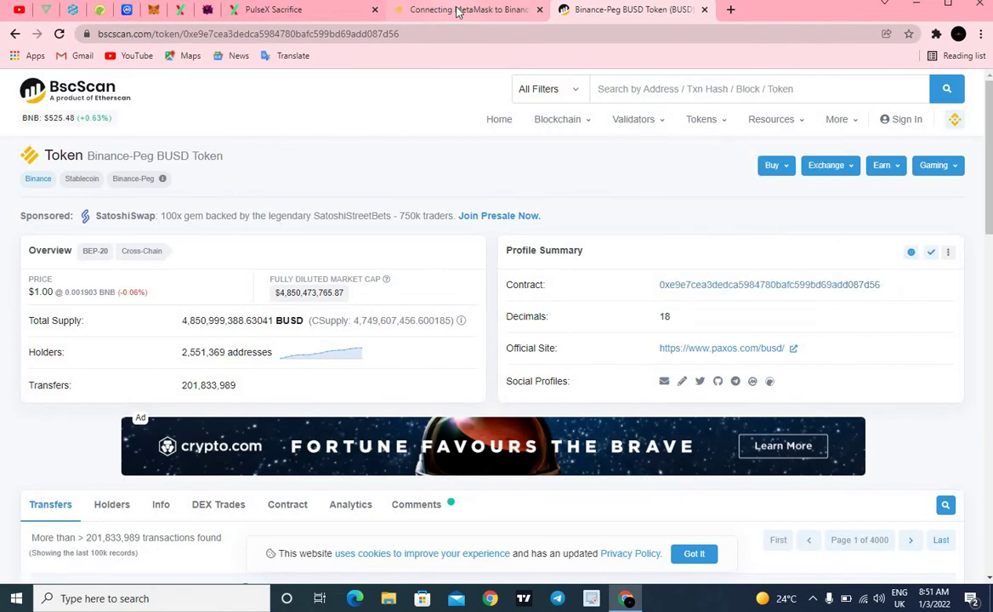
click(153, 10)
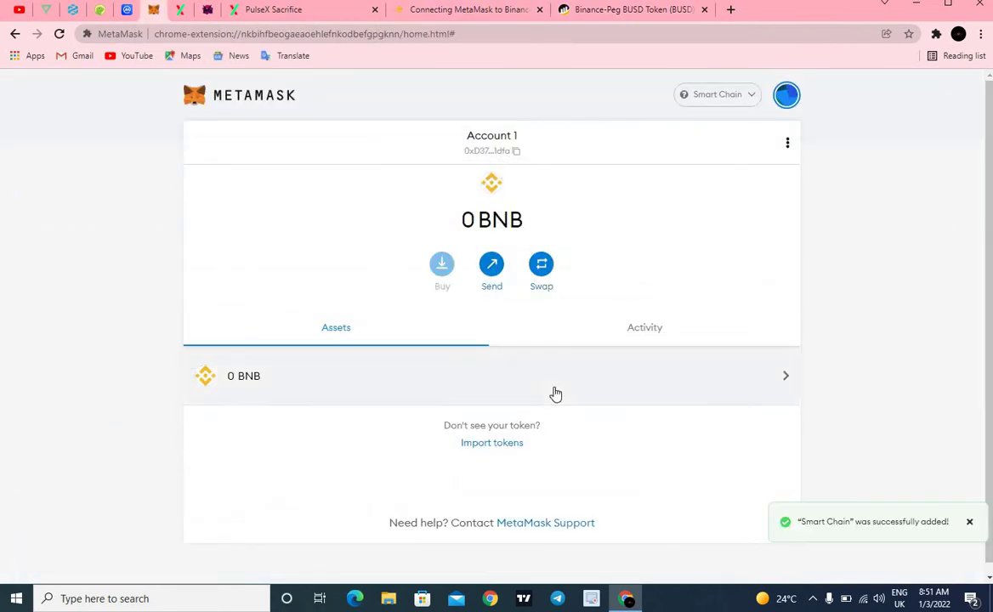
click(506, 443)
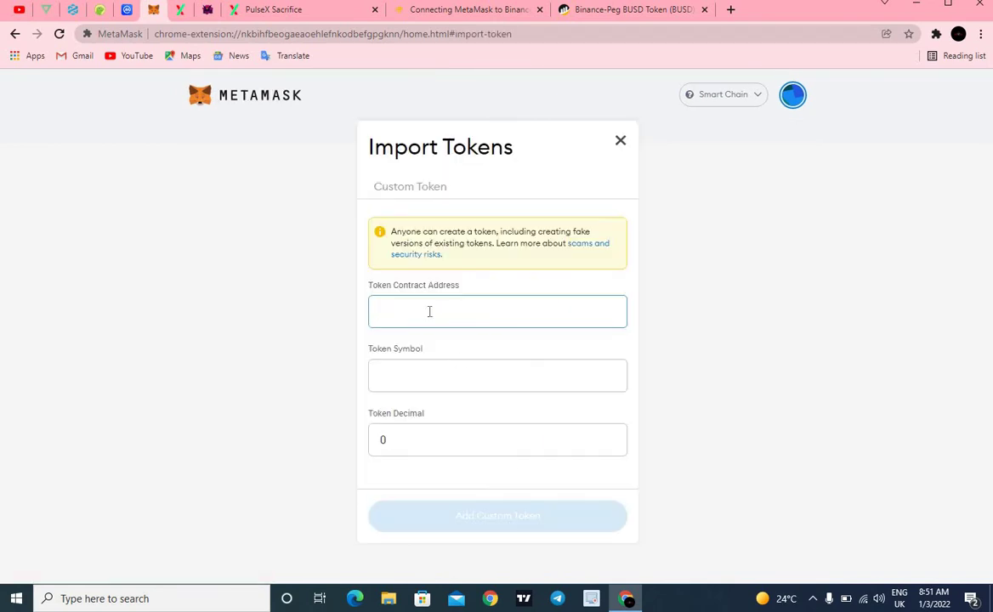
right_click(431, 315)
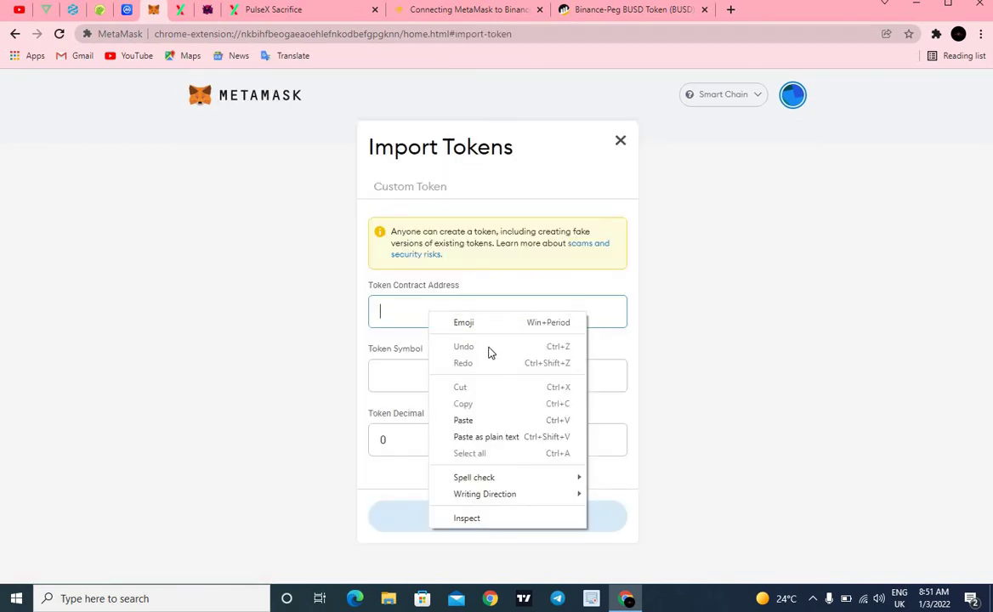
click(467, 420)
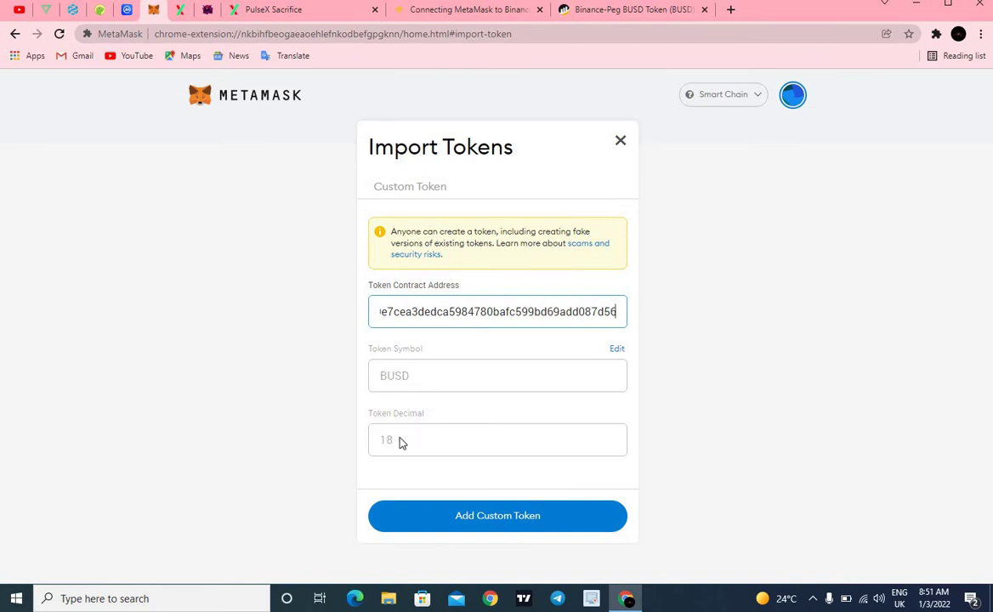
click(479, 517)
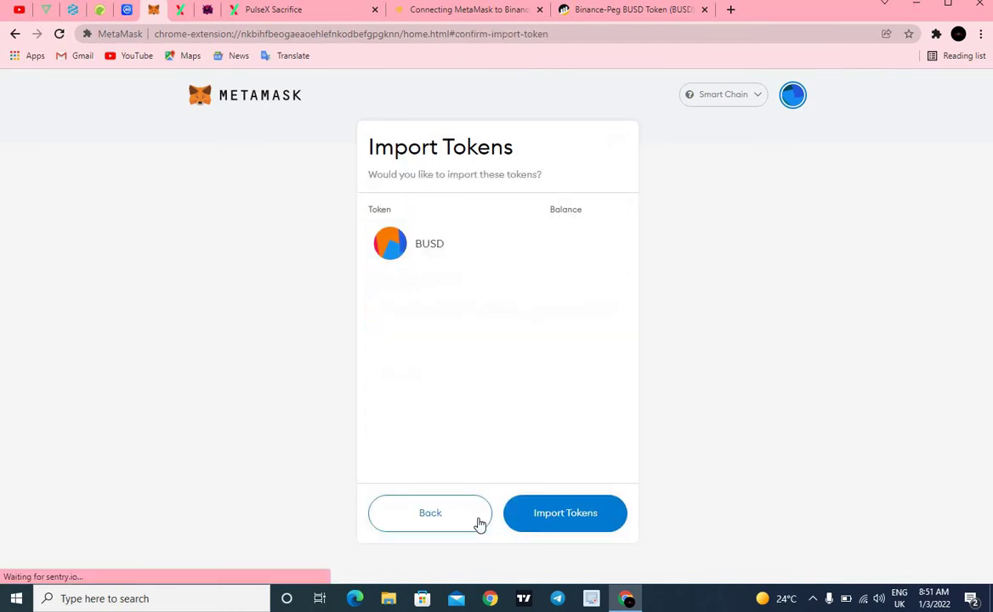
click(557, 516)
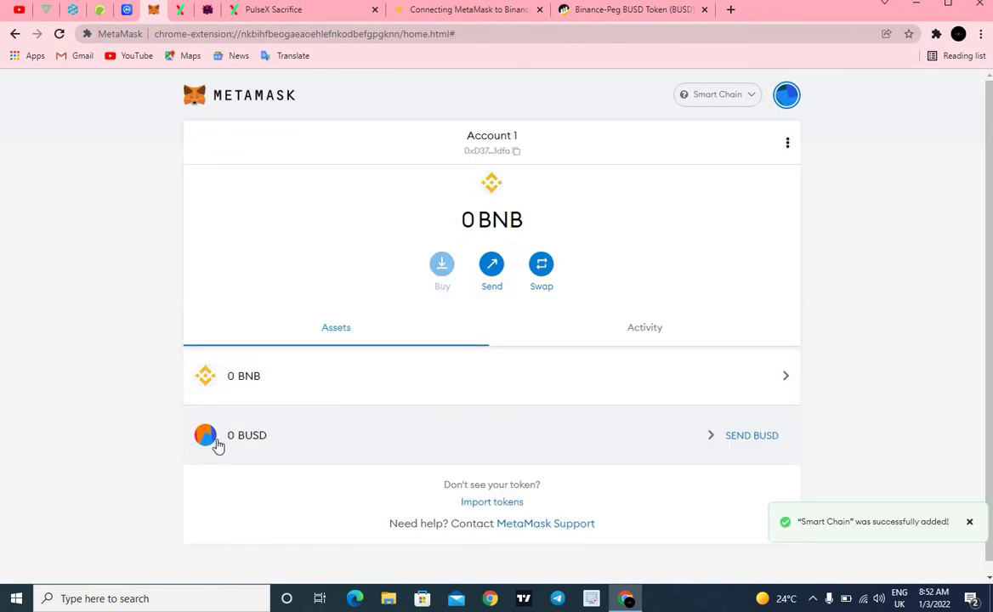
Copy the account address in MetaMask, and copy the main Binance Smart Chain sacrifice address from the PulseX Sacrifice page.
click(516, 152)
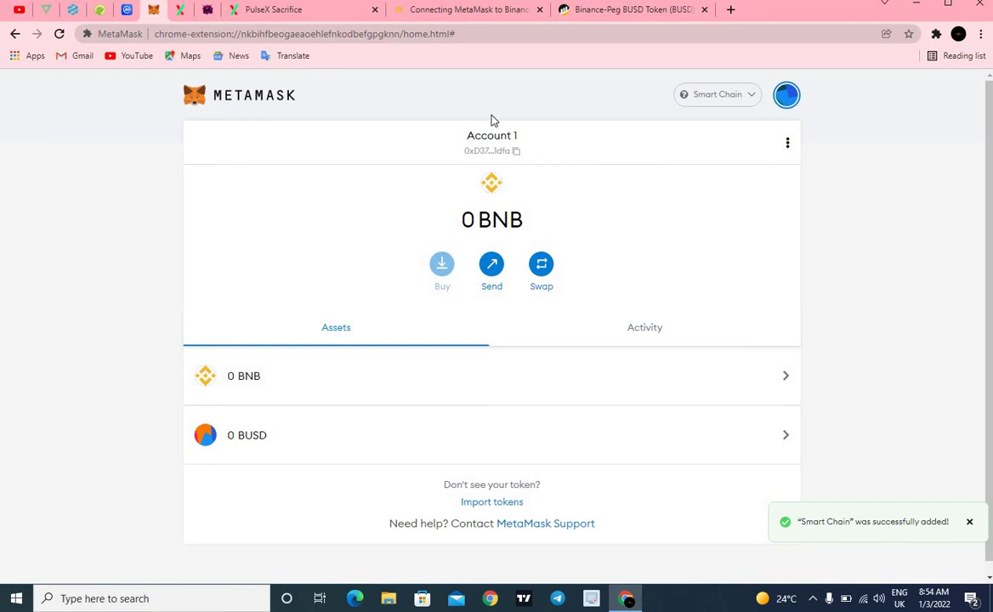
click(517, 153)
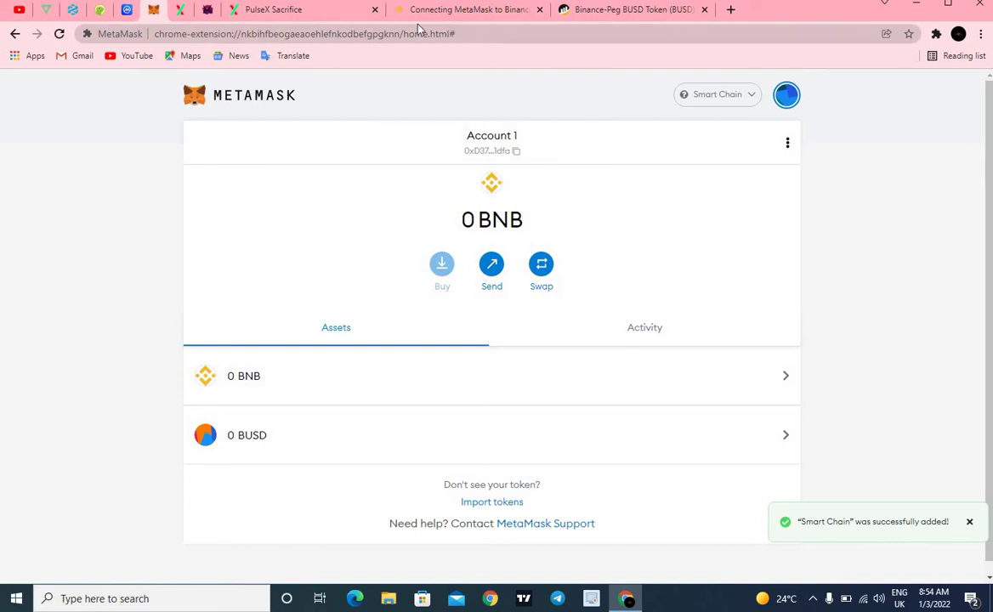
click(339, 16)
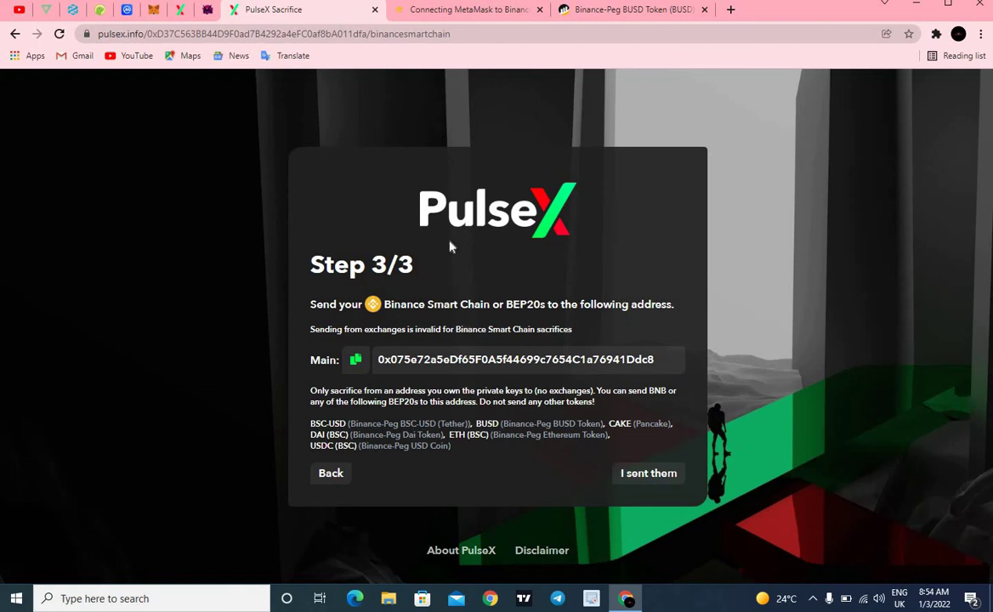
click(358, 360)
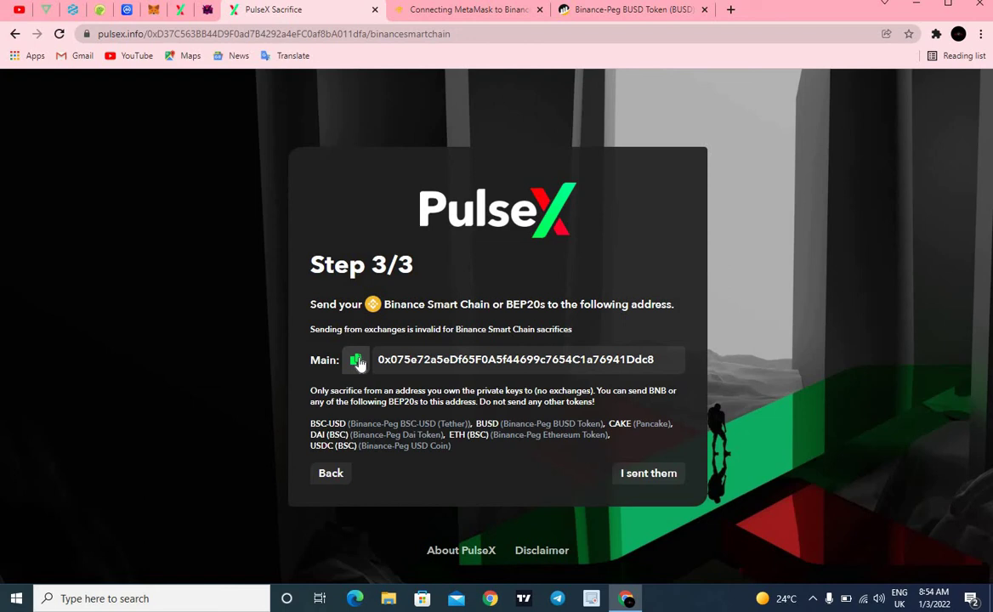
click(357, 360)
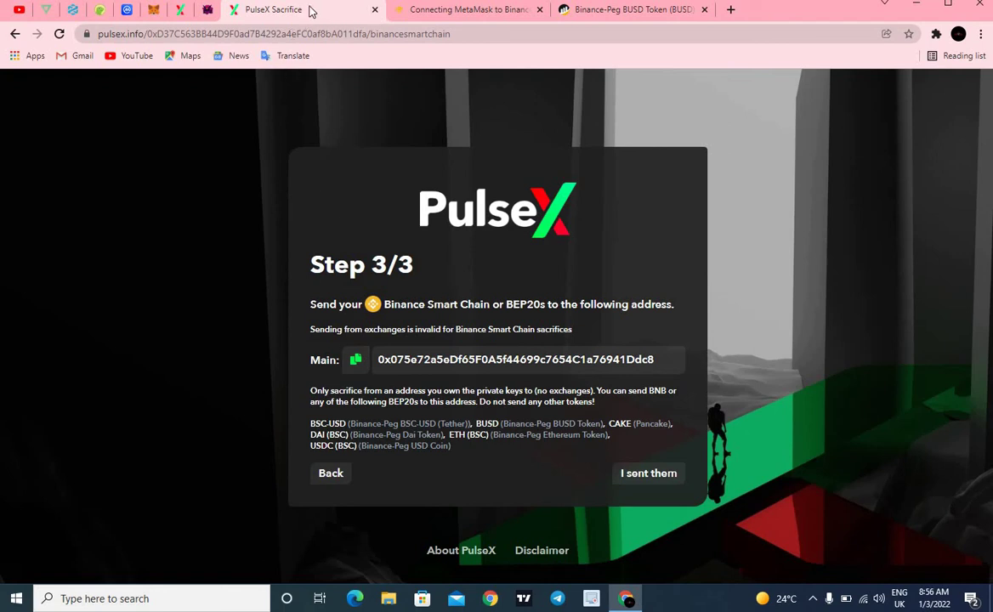
Switch to MetaMask and open the Send form for the account on Smart Chain.
click(153, 10)
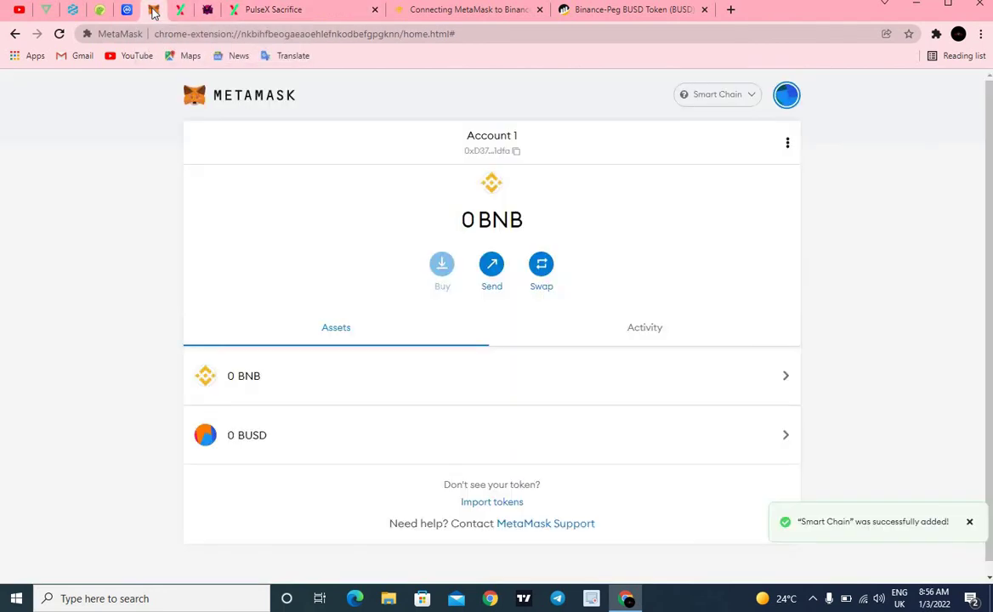
click(491, 270)
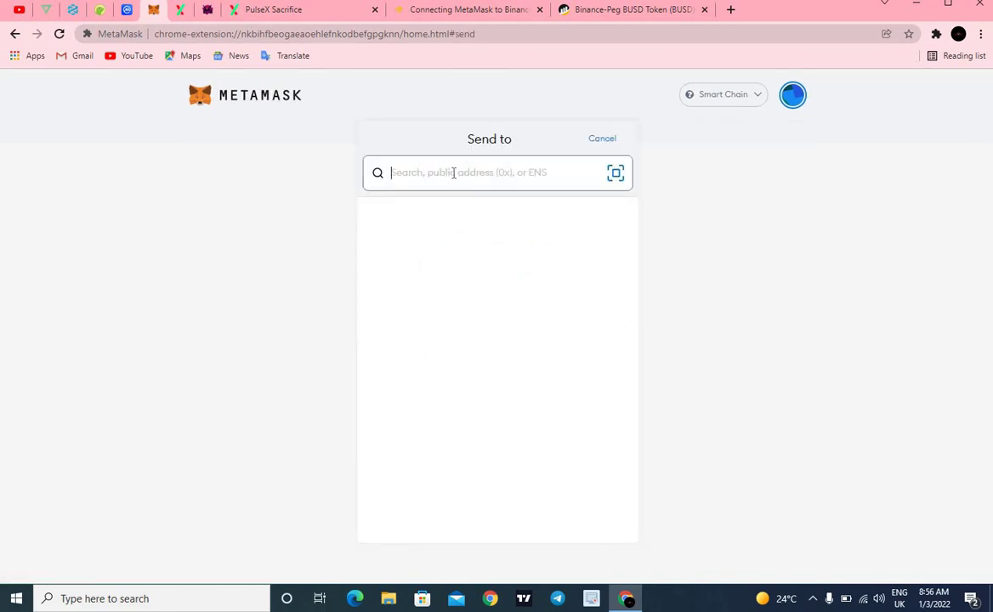
right_click(454, 175)
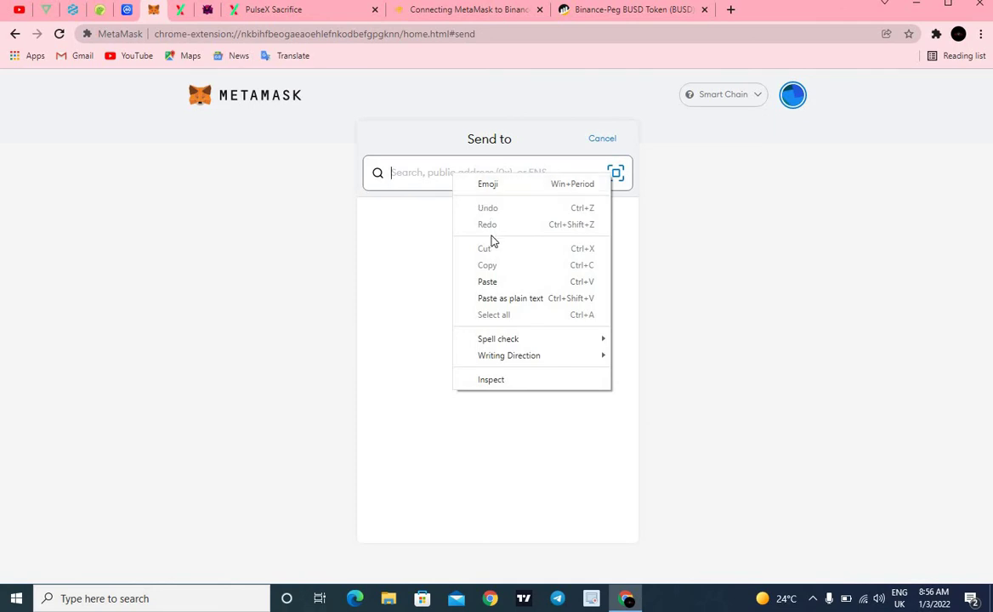
click(489, 281)
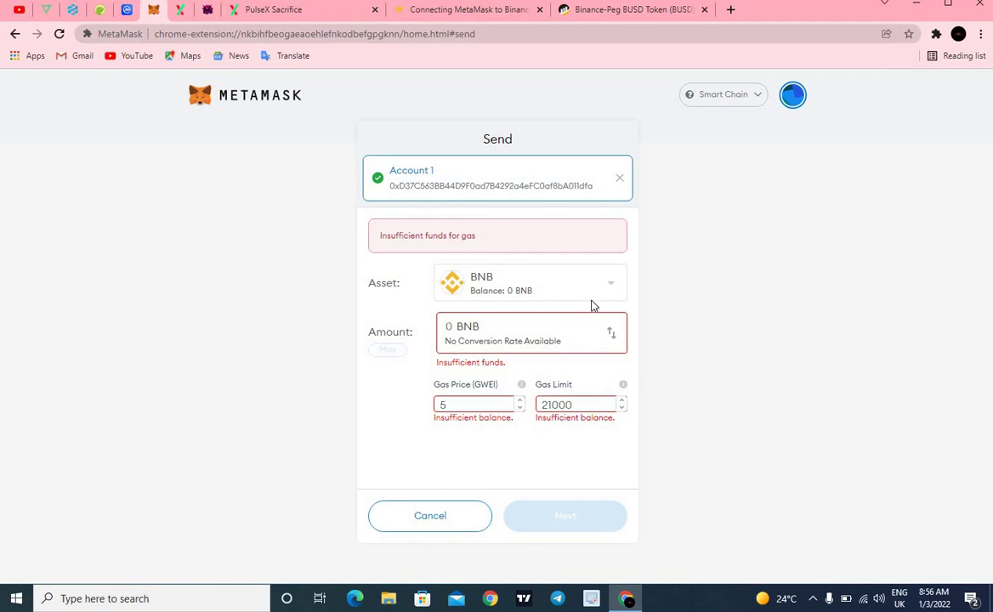
click(620, 178)
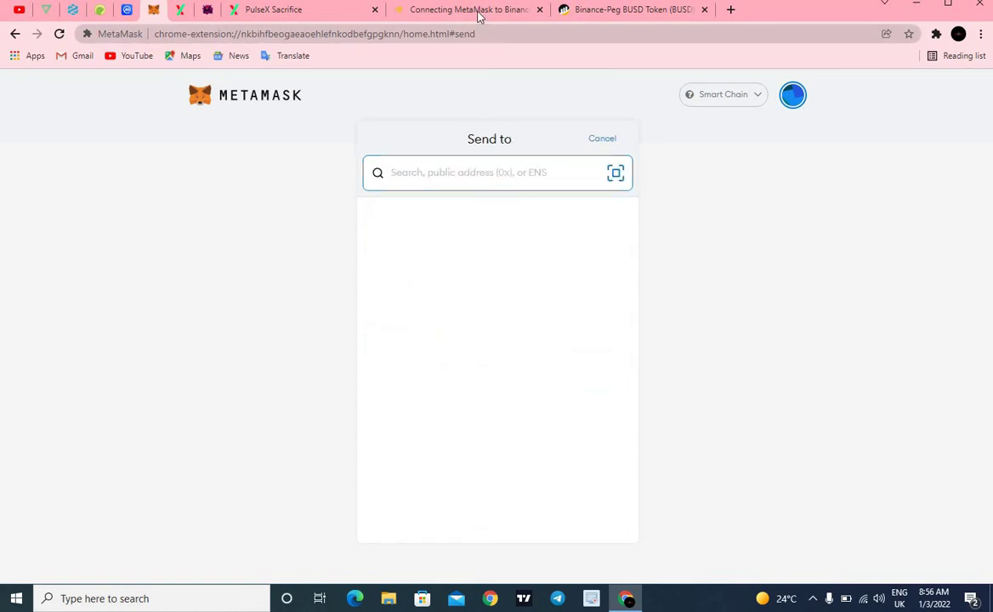
Copy the main Binance Smart Chain sacrifice address from the PulseX Sacrifice page.
click(333, 9)
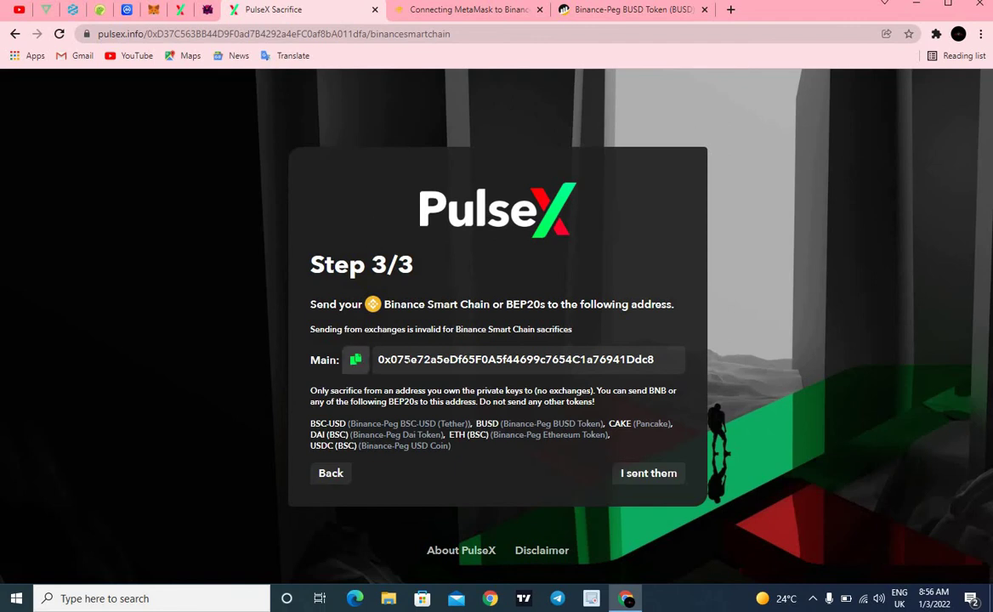
click(357, 361)
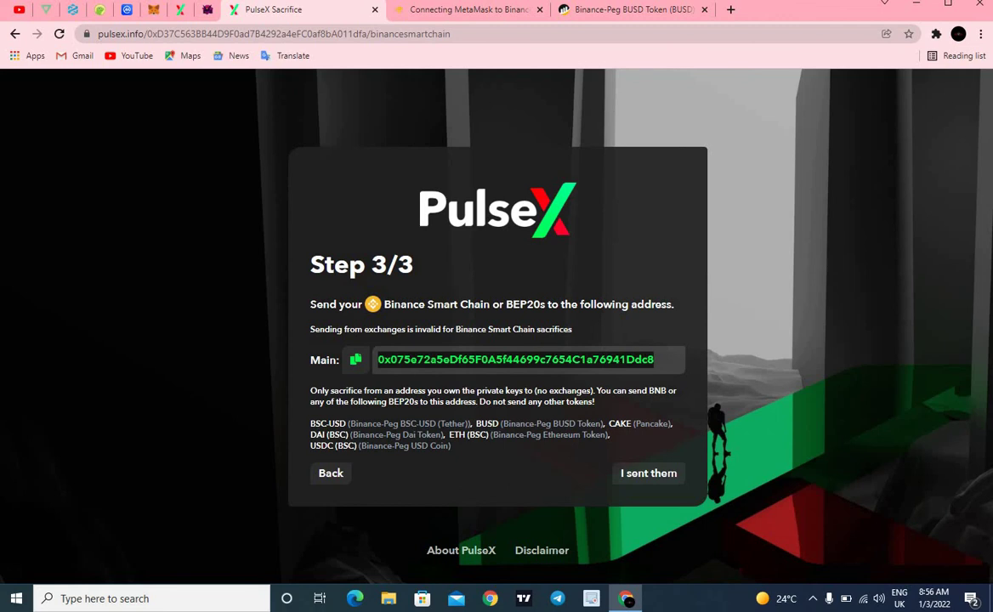
right_click(660, 364)
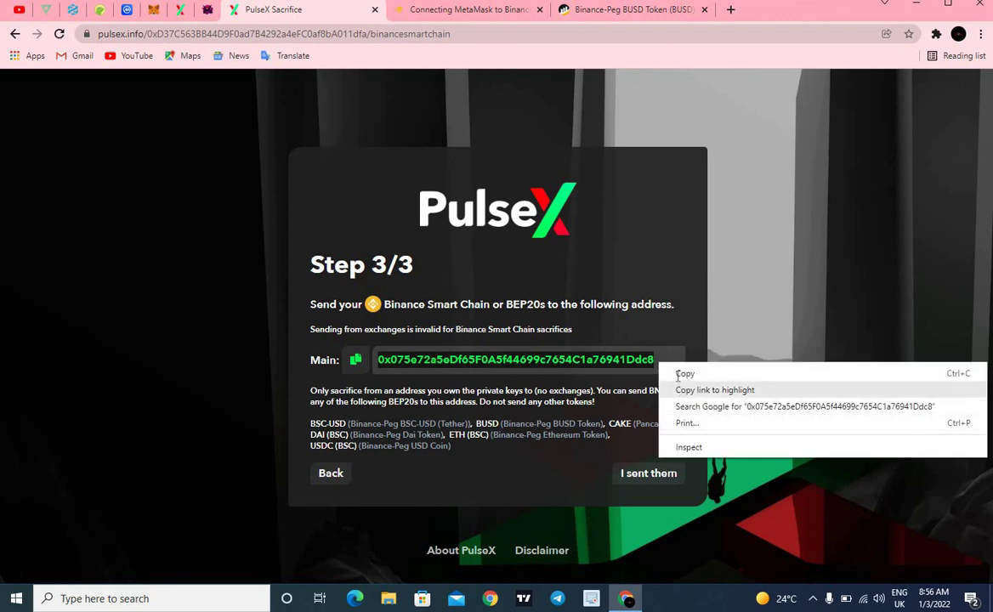
click(681, 373)
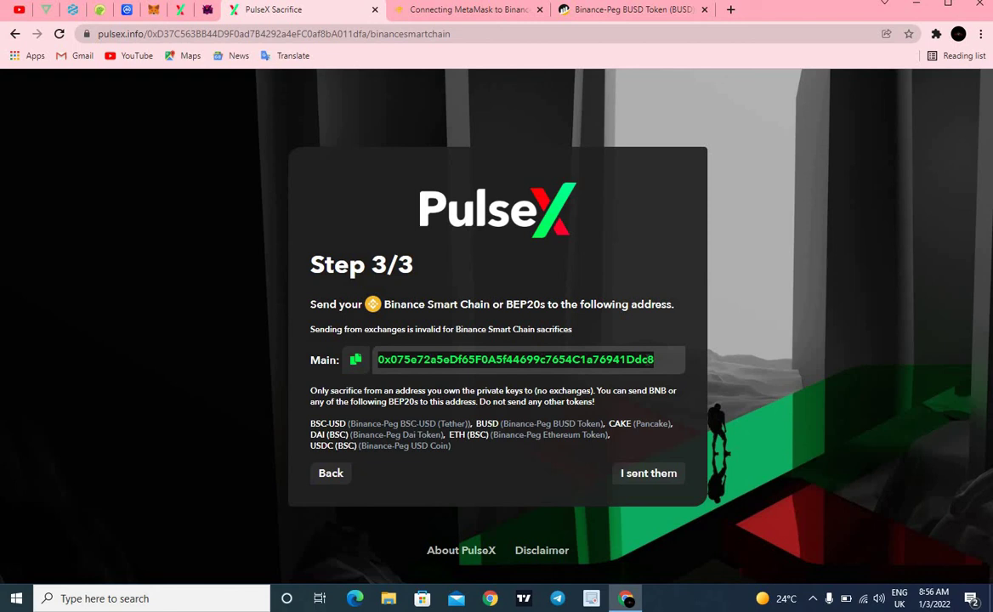
right_click(645, 359)
click(664, 372)
Paste the copied sacrifice address as the recipient of the transfer in MetaMask.
click(150, 9)
click(431, 168)
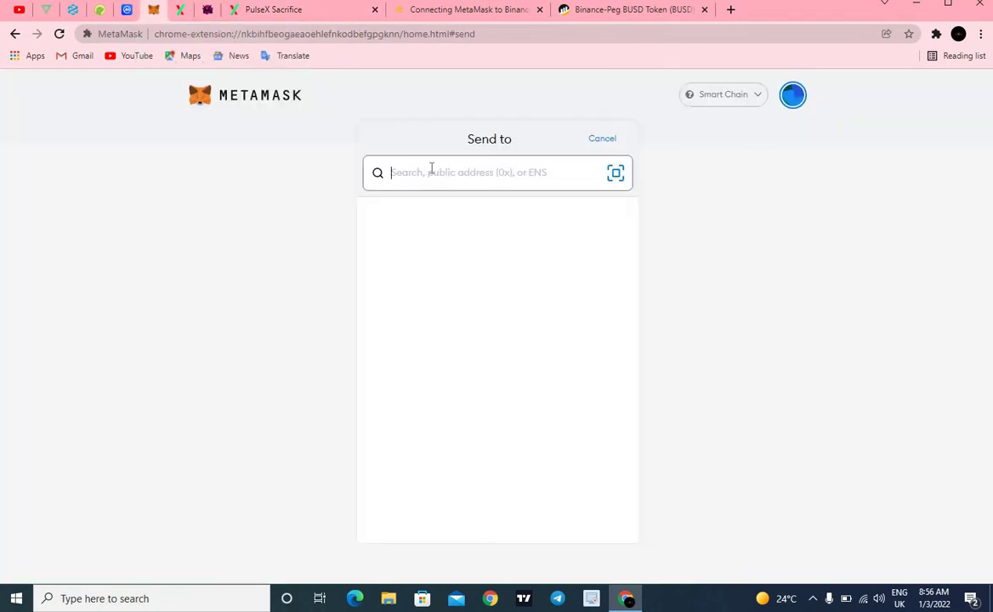
right_click(432, 171)
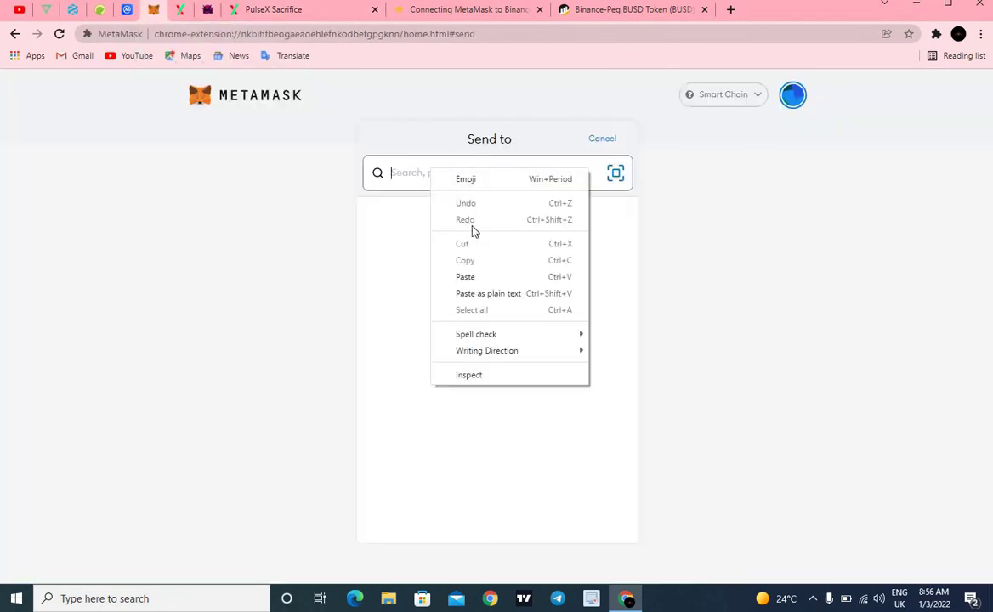
click(472, 278)
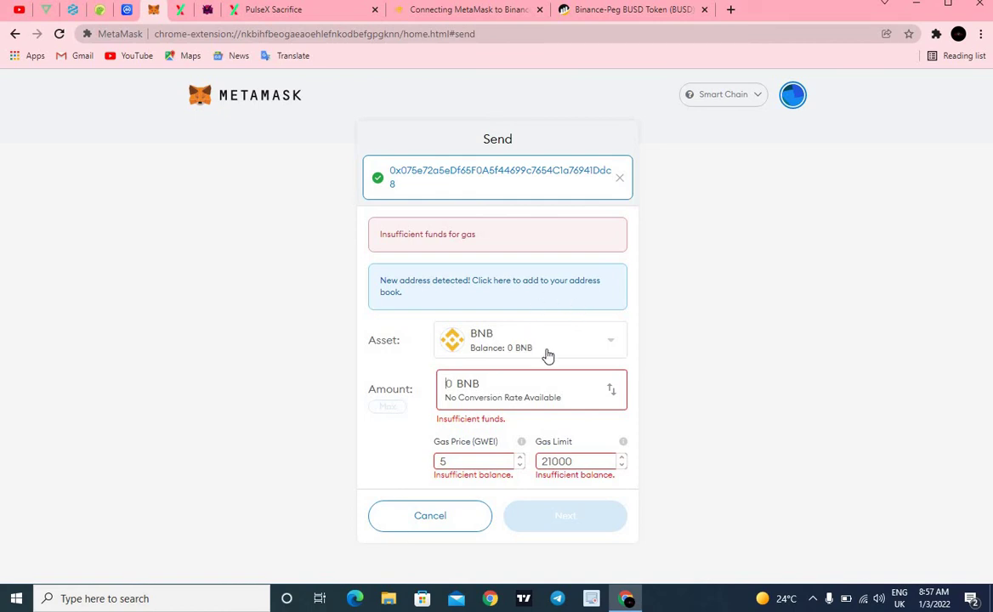
Choose BUSD as the asset to send and set the amount to 1000 BUSD.
click(612, 348)
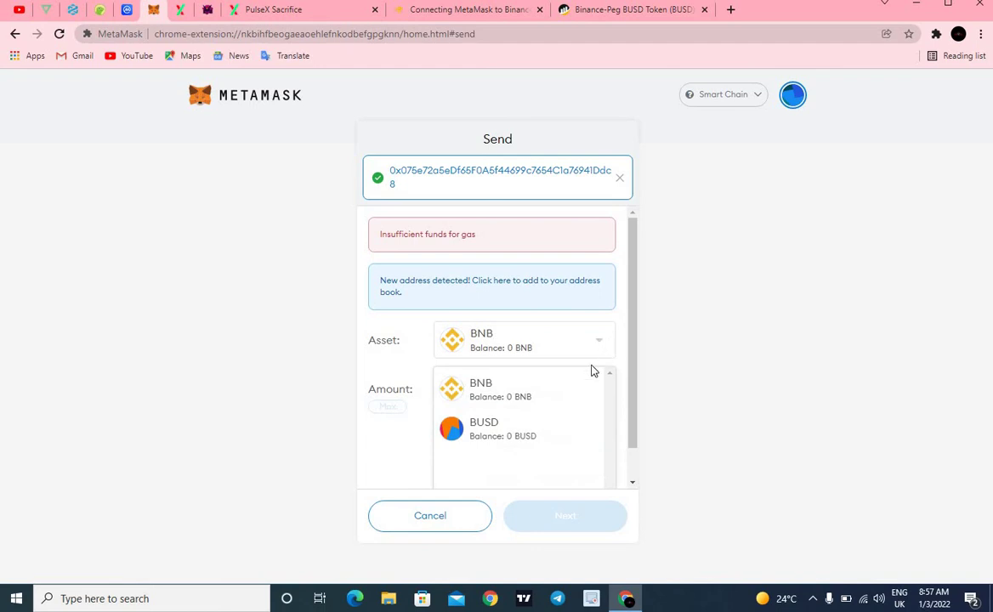
click(535, 429)
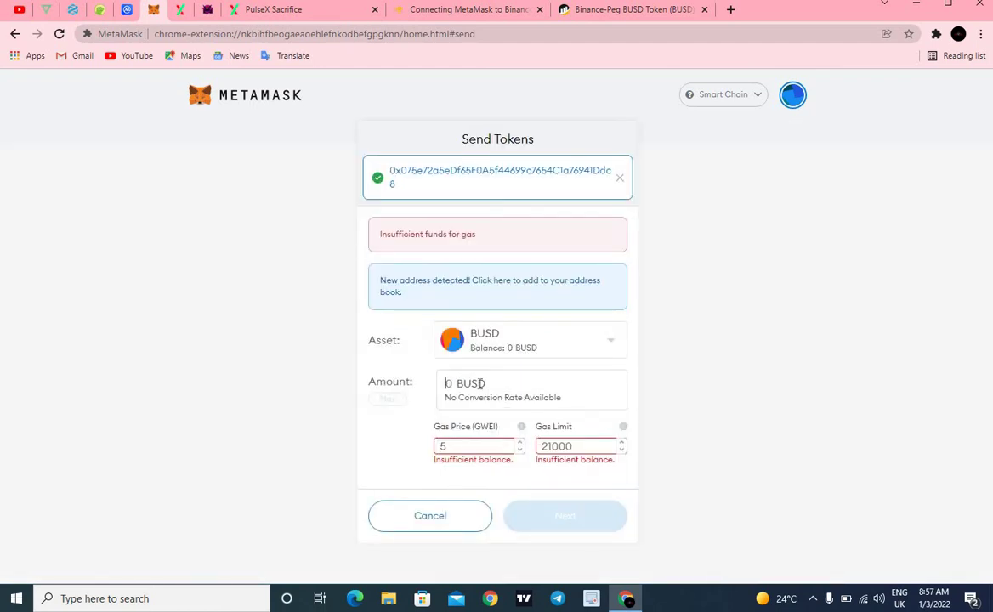
text(1)
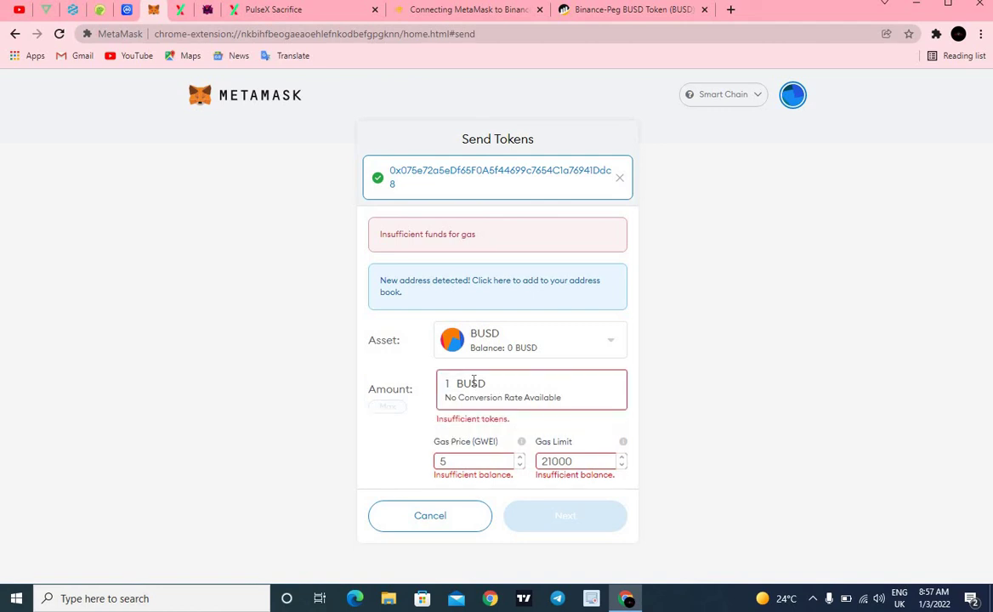
text(000)
mouse_move(514, 446)
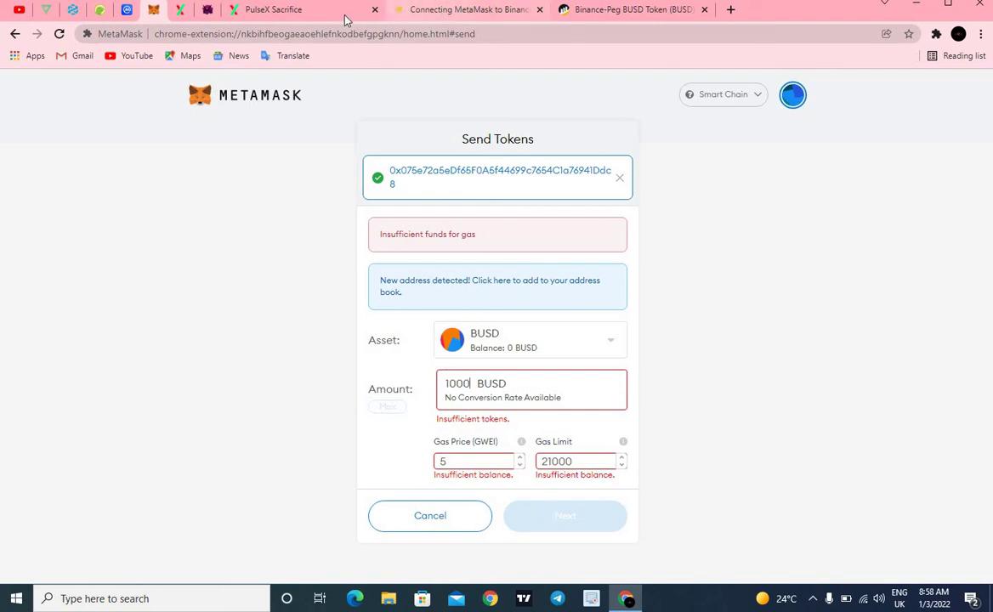
View the PulseX home page and return to step 3/3 of the PulseX Sacrifice page.
click(290, 11)
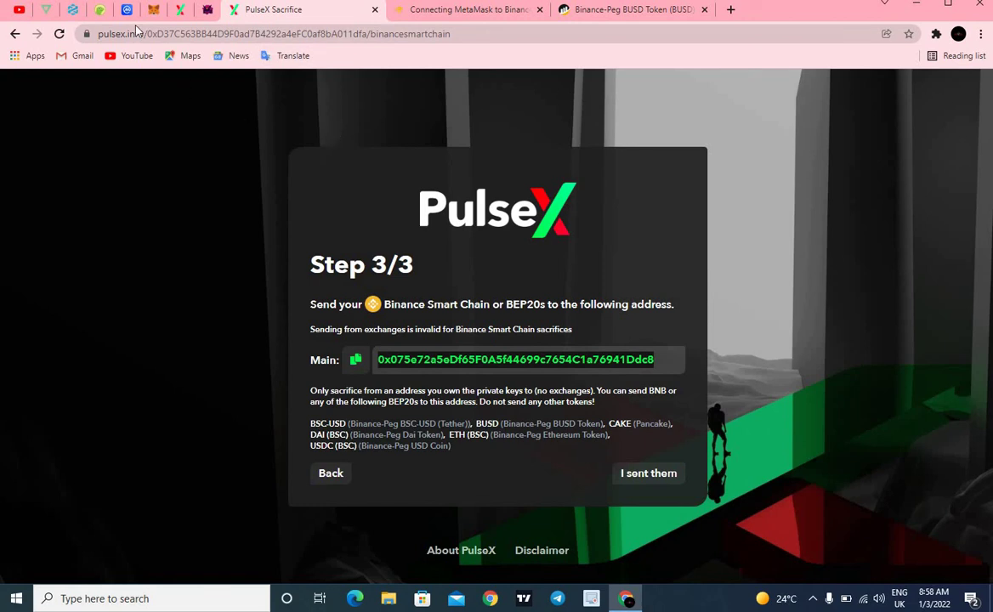
click(182, 14)
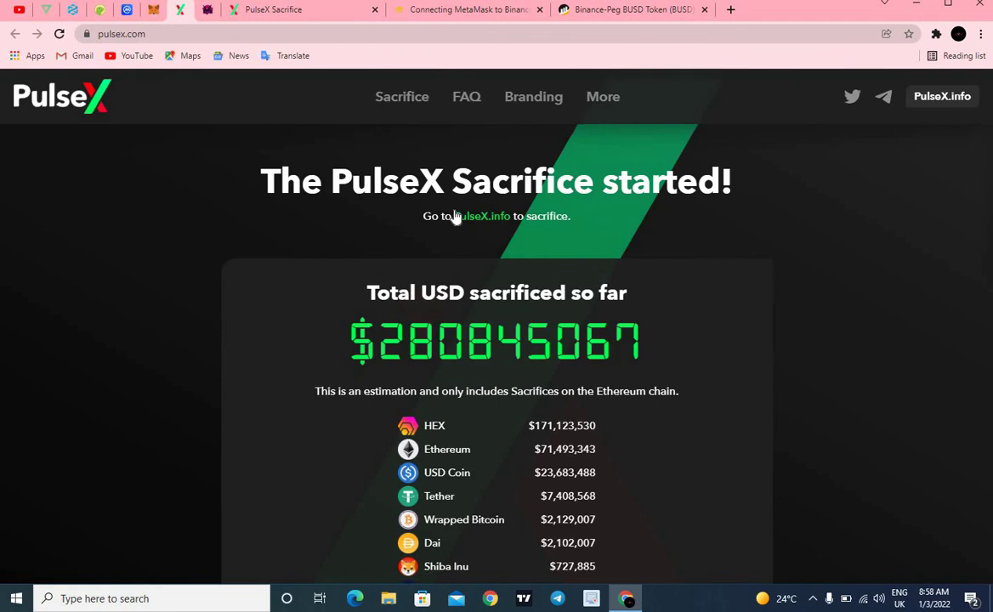
click(245, 13)
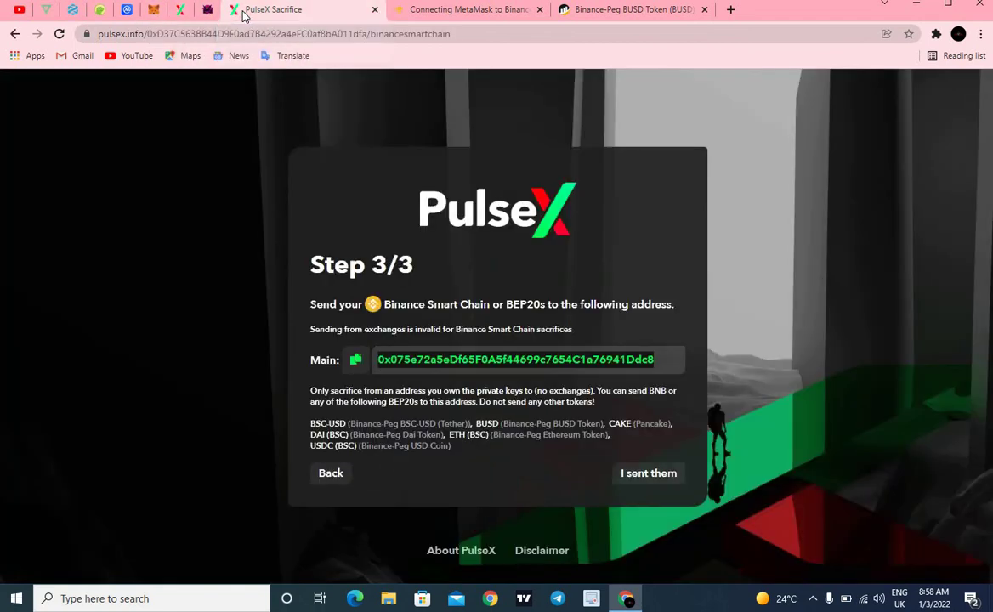